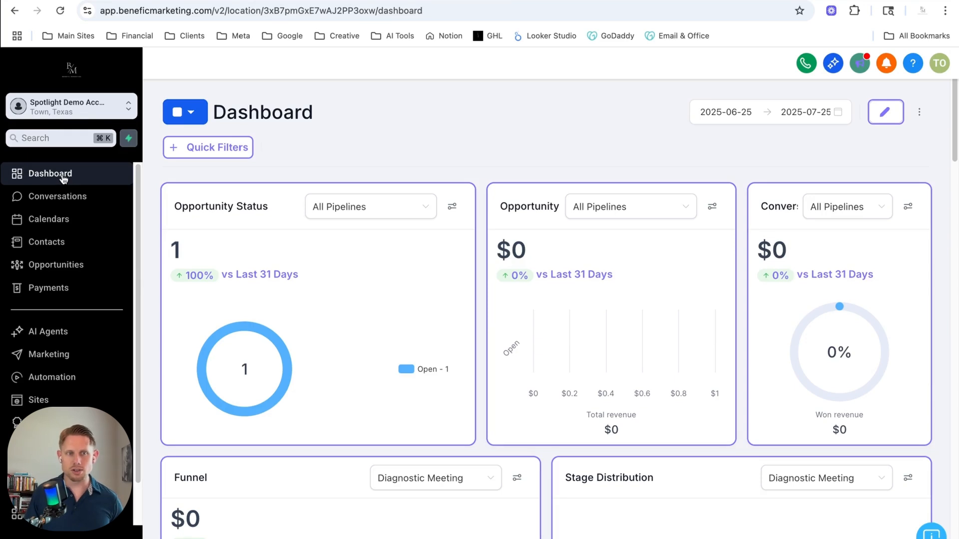
Open the contact list and try selecting its only contact, leaving the contact unselected
click(68, 246)
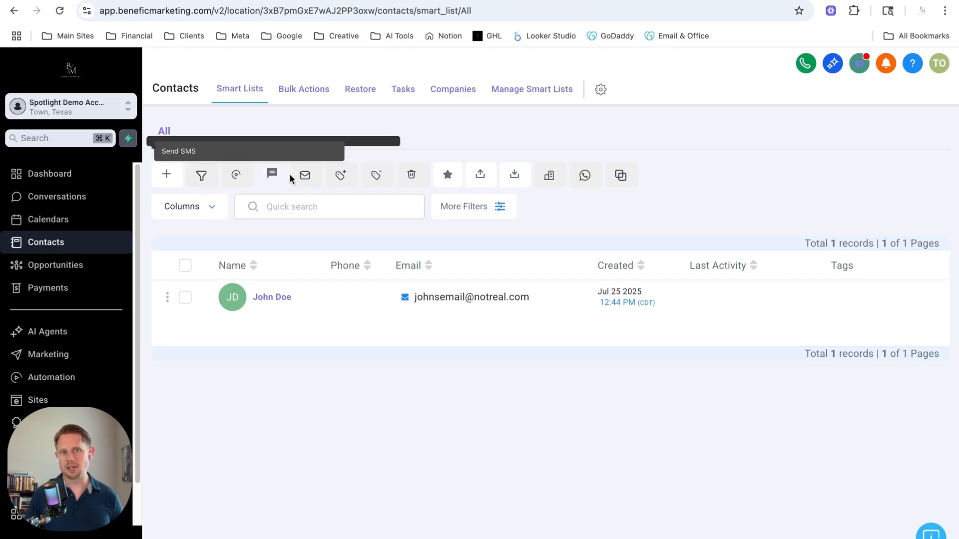
click(184, 298)
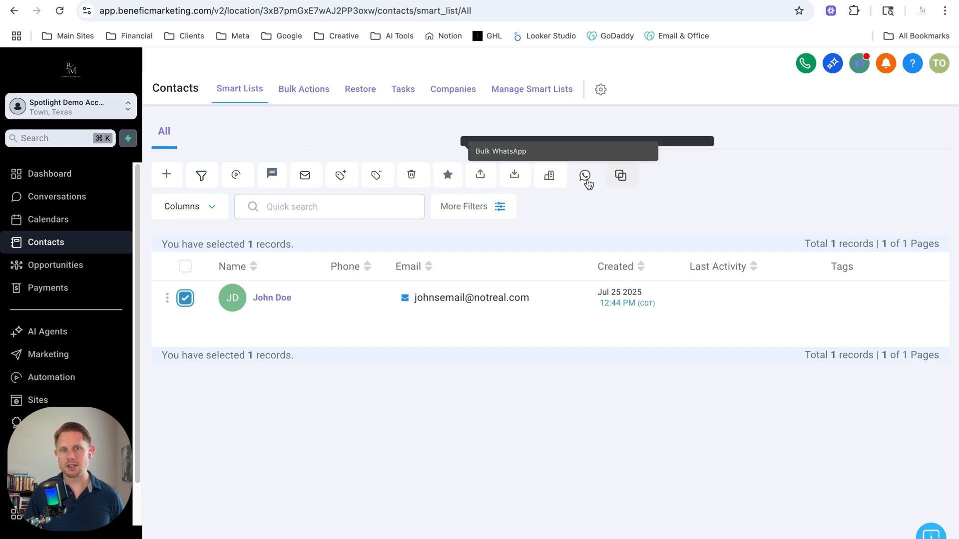
click(185, 298)
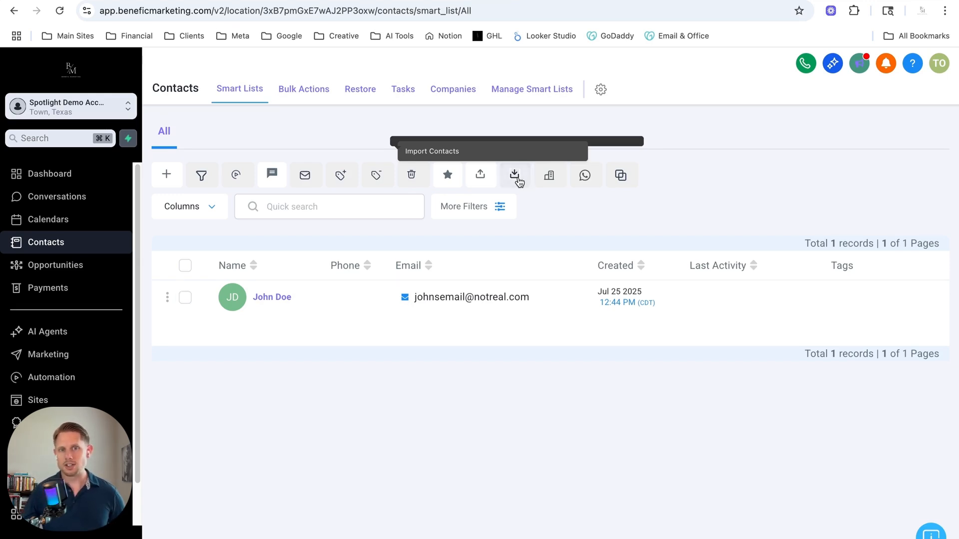
Look through the contact import wizard up to its file upload and column mapping stages, then return to the contact list
click(517, 177)
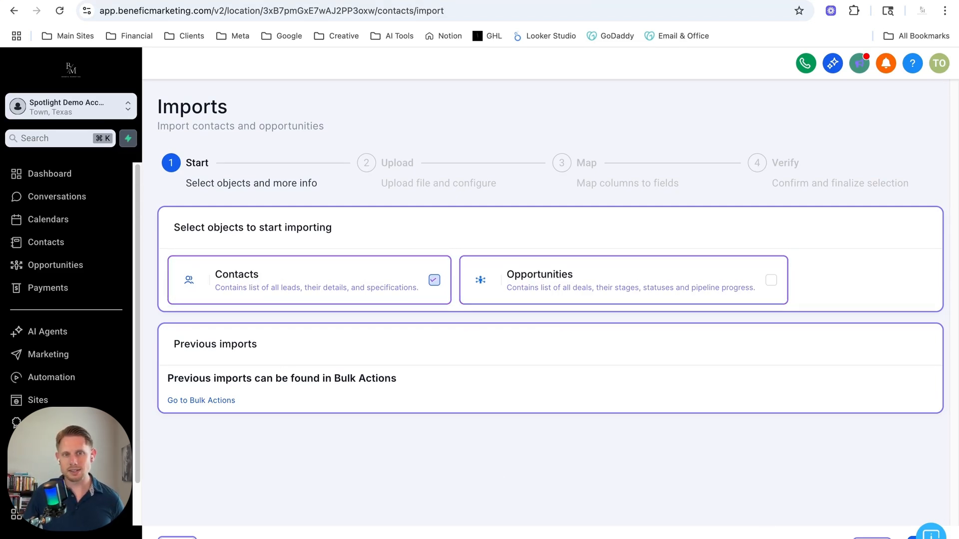
click(872, 538)
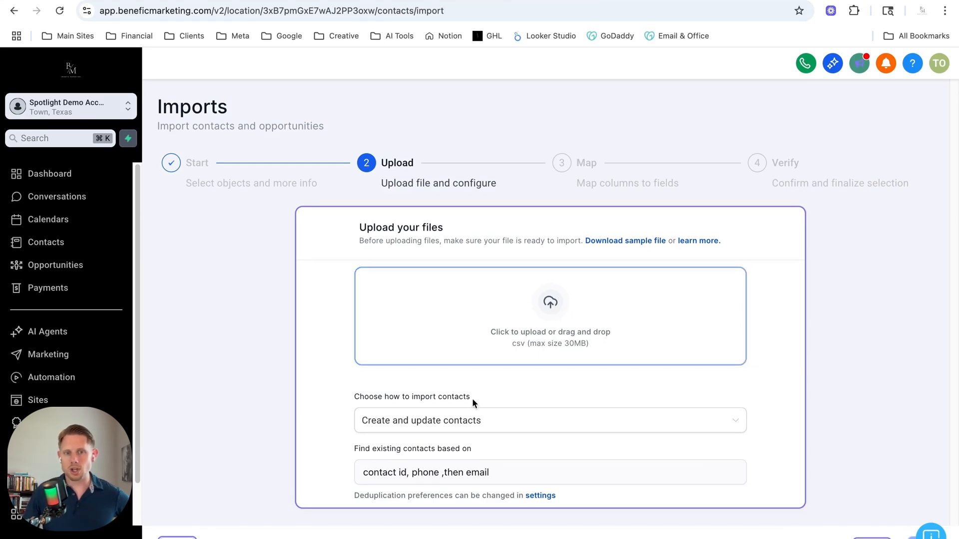
drag(579, 173, 682, 178)
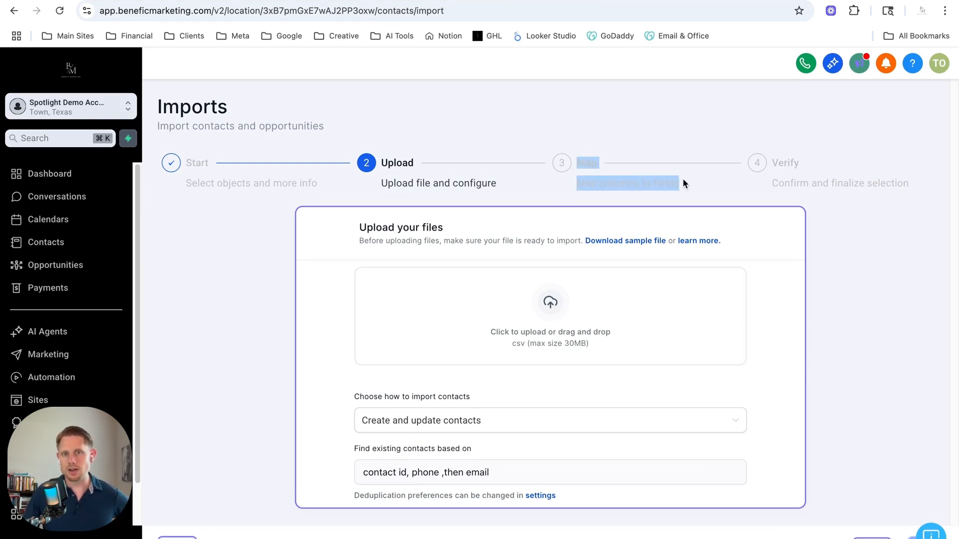
click(623, 142)
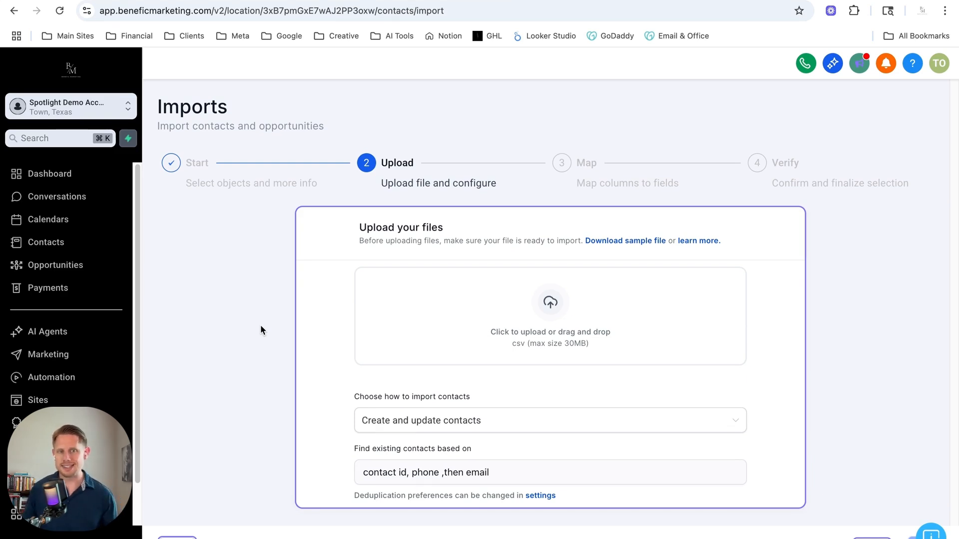
click(180, 538)
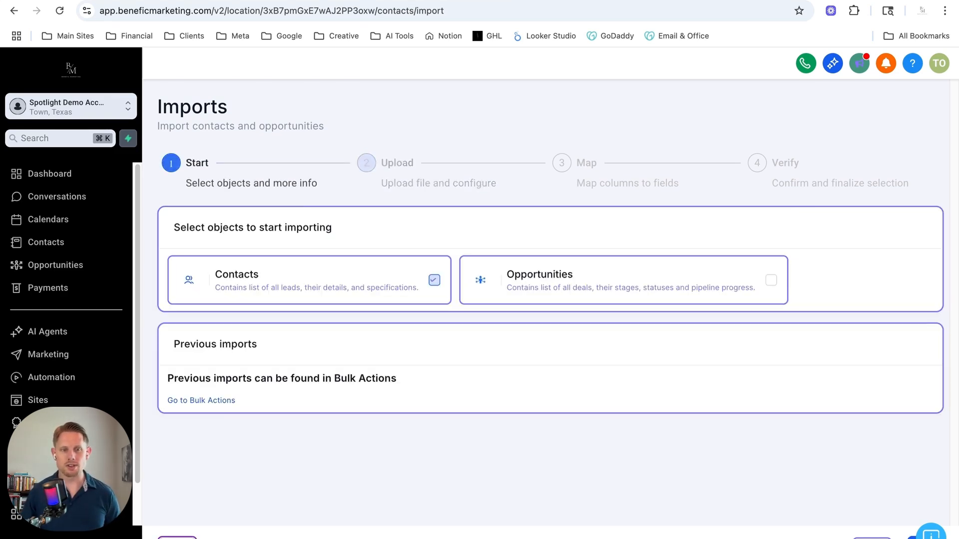
click(181, 538)
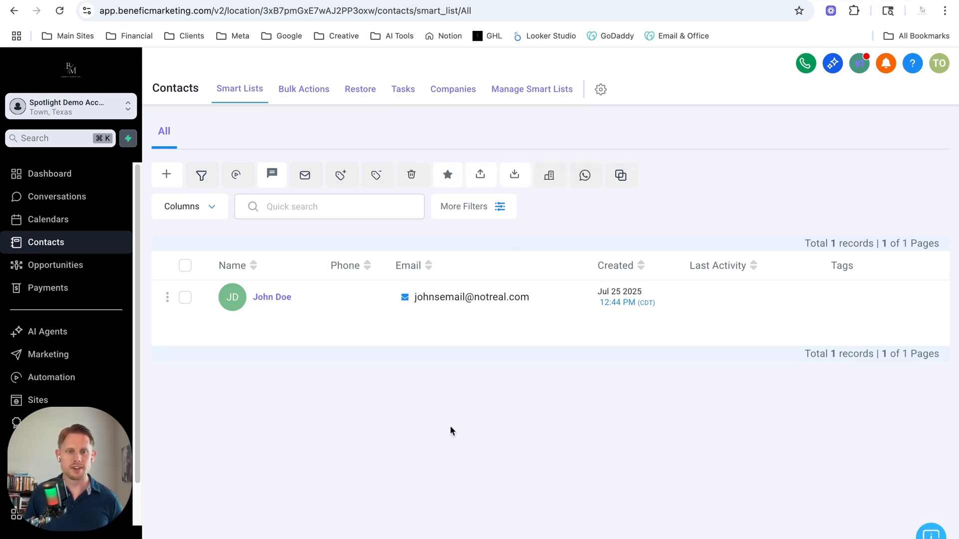
Open the only contact's record and examine its details, from the name fields down to tags, automation and opportunities
click(280, 298)
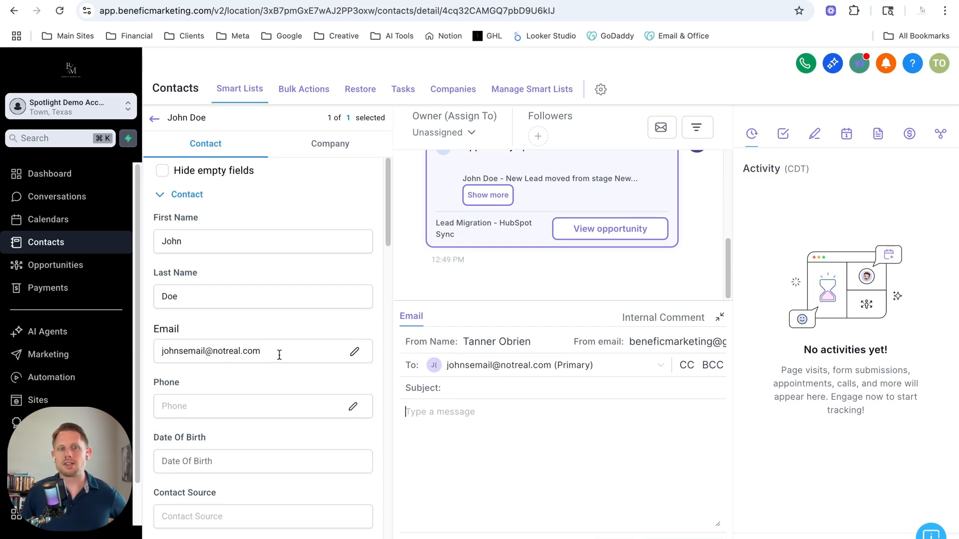
scroll(274, 355, down, 4)
scroll(273, 352, down, 10)
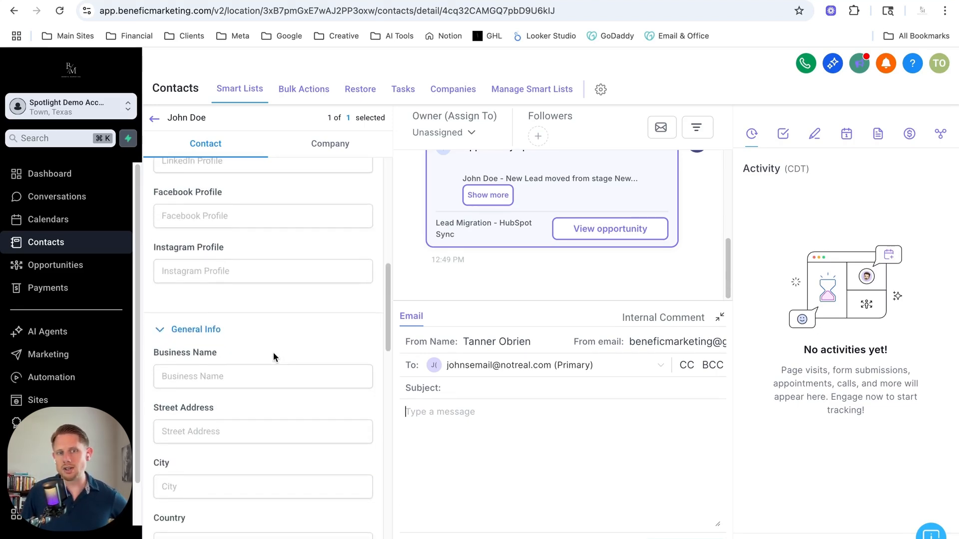
scroll(274, 355, down, 5)
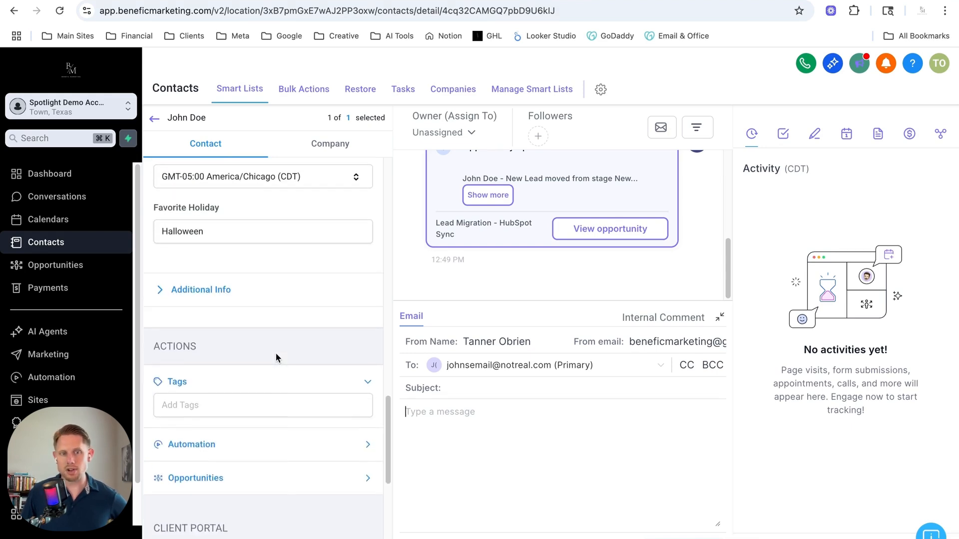
scroll(276, 353, up, 8)
scroll(276, 356, up, 6)
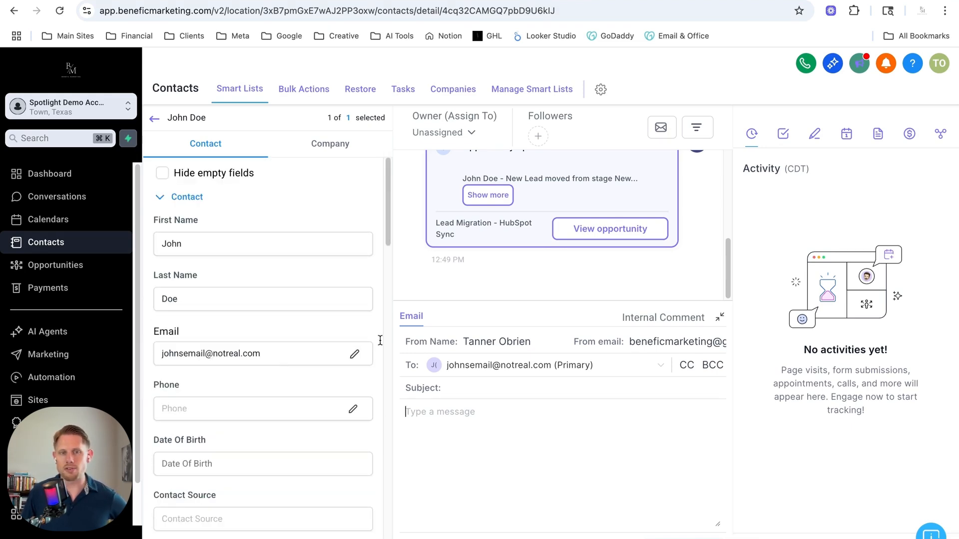
Examine the contact's conversation history back to its first entry, along with the email composer
scroll(554, 232, up, 3)
scroll(556, 235, down, 4)
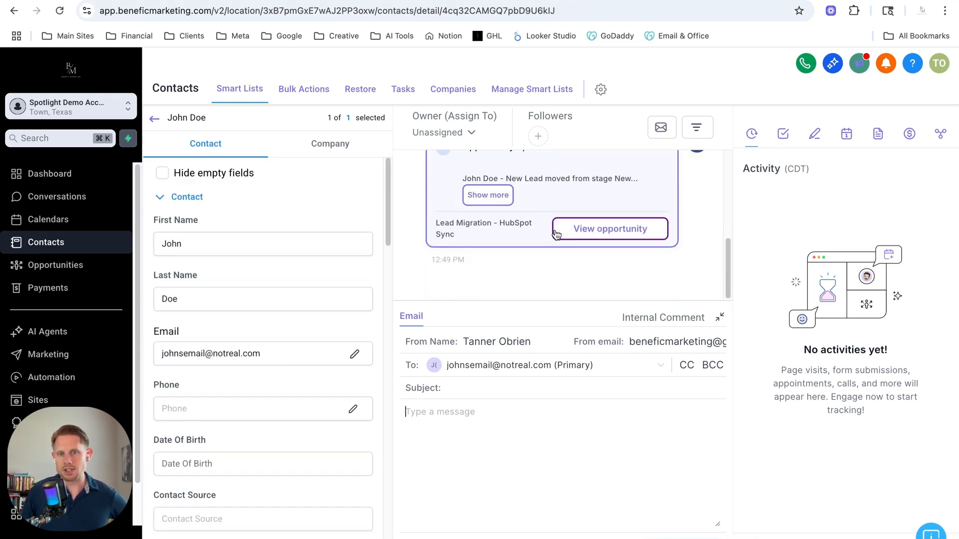
scroll(556, 234, up, 4)
click(410, 319)
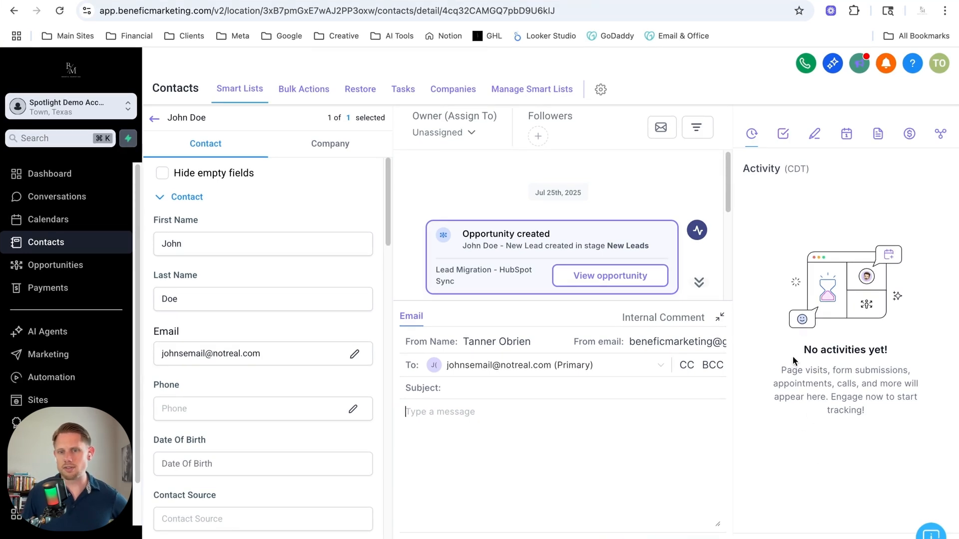
Review the contact's activity, tasks, notes, appointments, documents and payments, then return to the contact list
drag(780, 371, 907, 370)
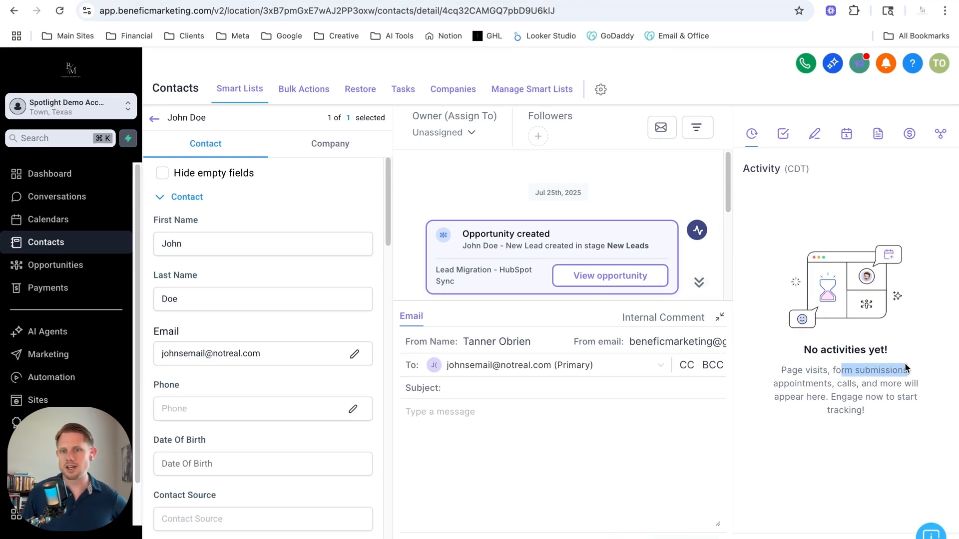
double_click(788, 385)
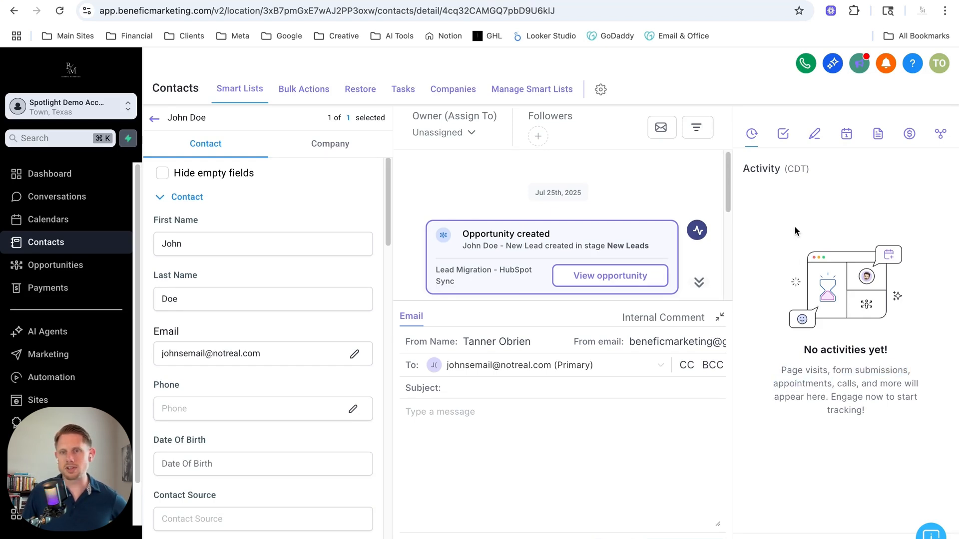
click(783, 134)
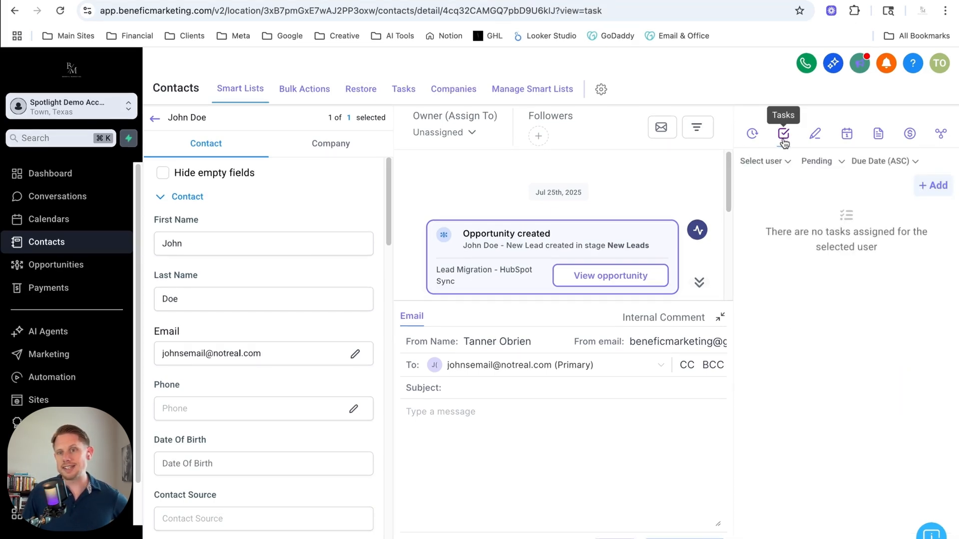
click(814, 134)
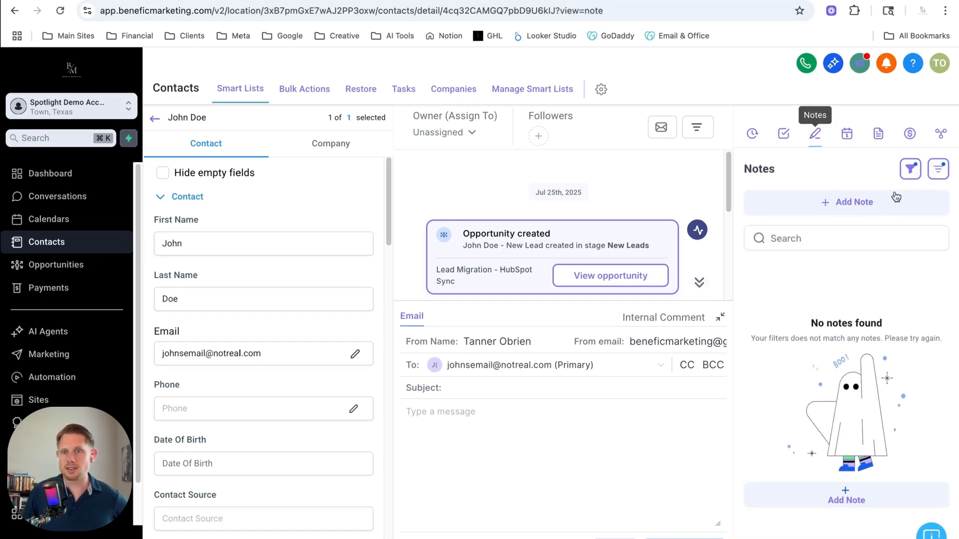
click(846, 134)
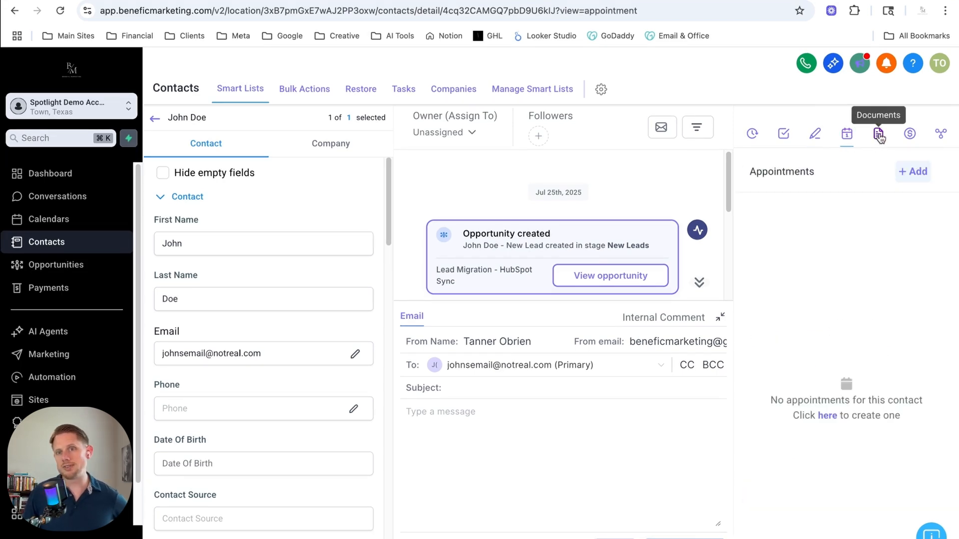
click(878, 135)
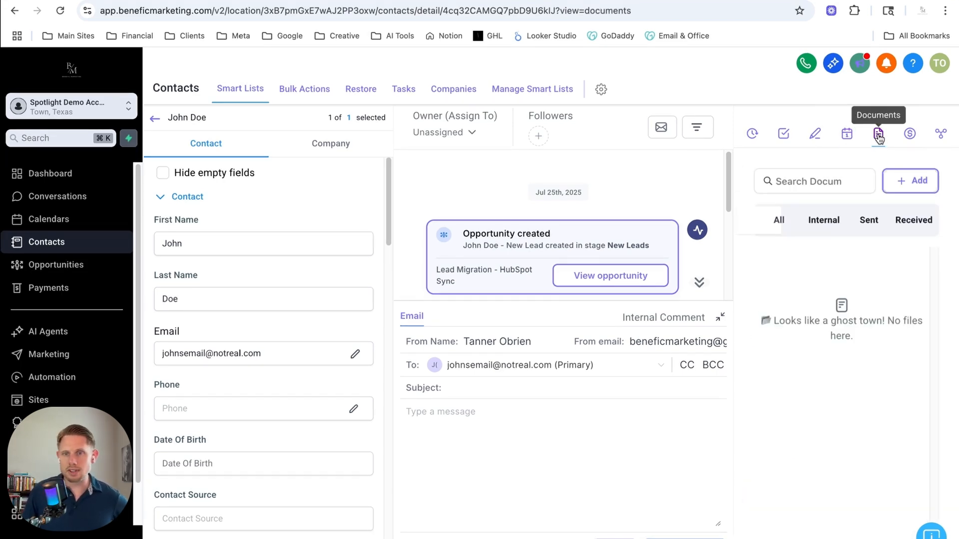
click(909, 134)
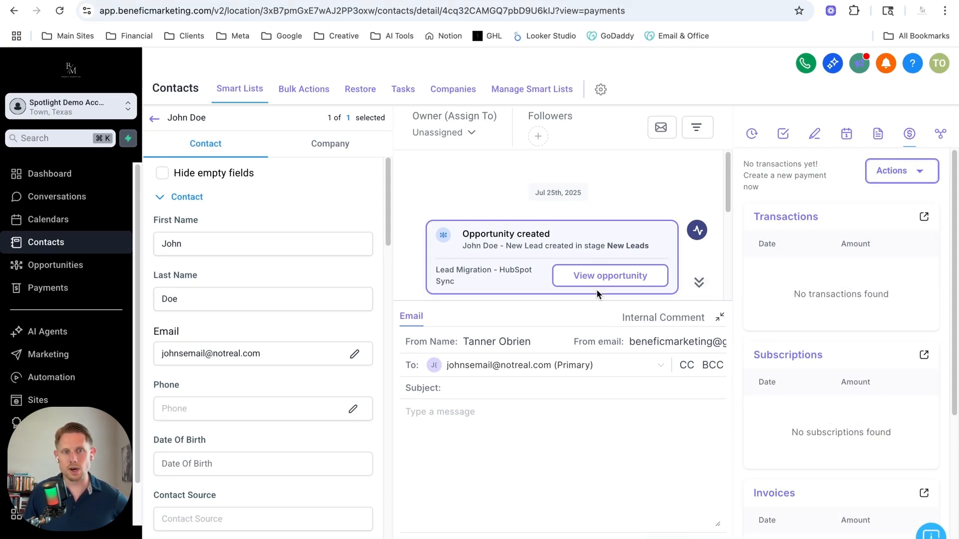
click(154, 119)
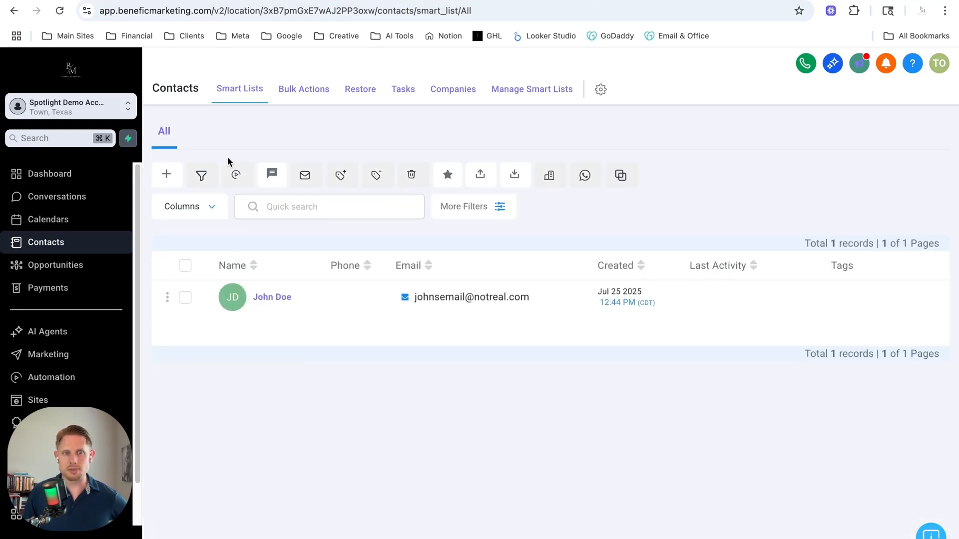
Open the opportunities board and check which pipelines are available, keeping Lead Status Pipeline selected
click(65, 270)
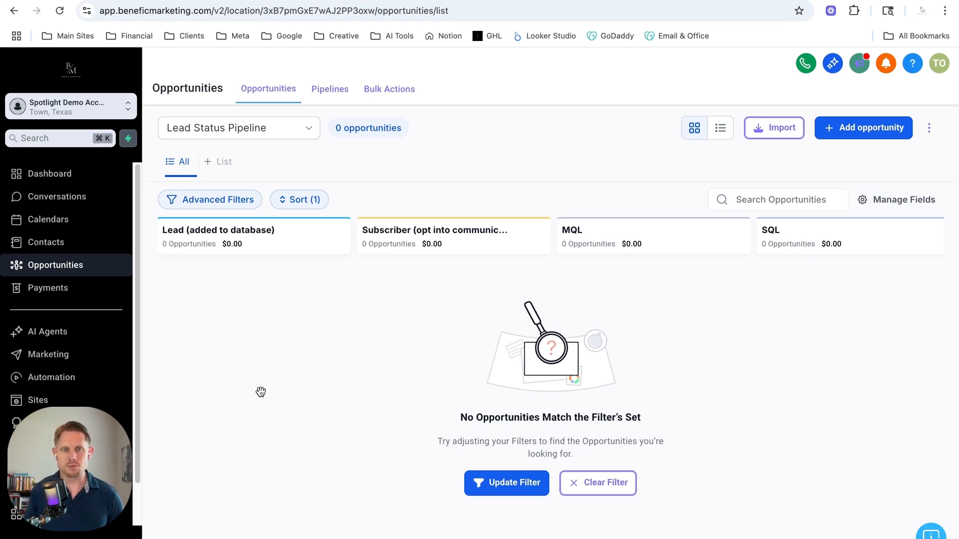
click(275, 139)
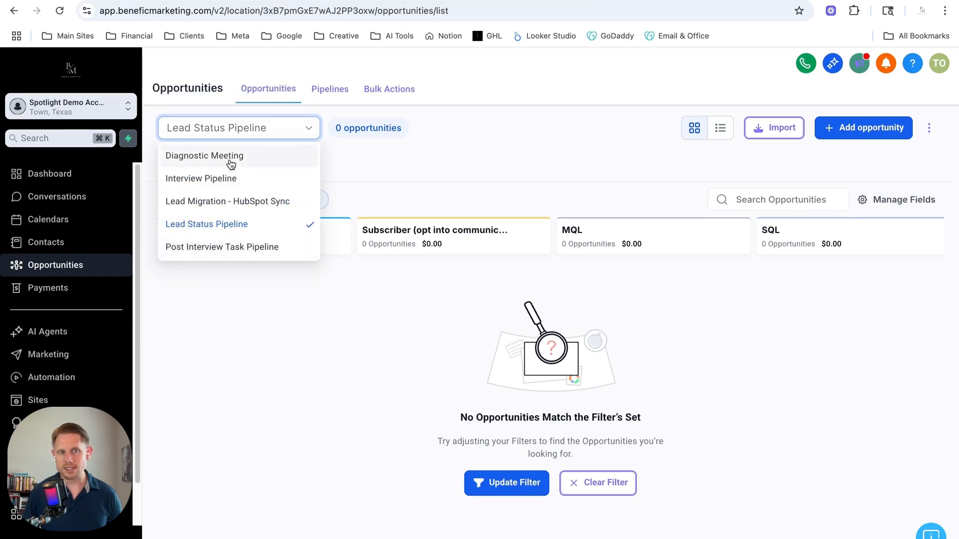
click(291, 360)
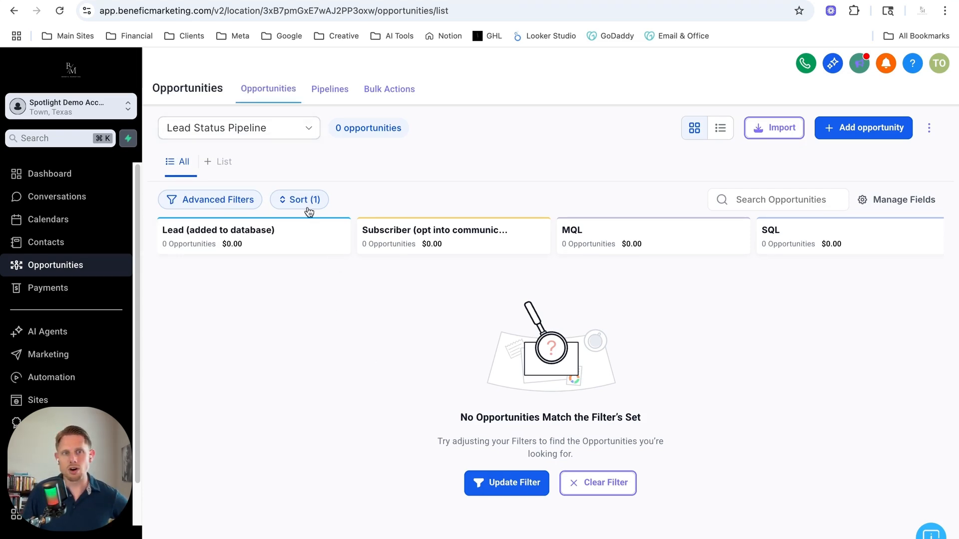
Open the Diagnostic Meeting pipeline for editing, examine its stages, and close it without changes
click(328, 95)
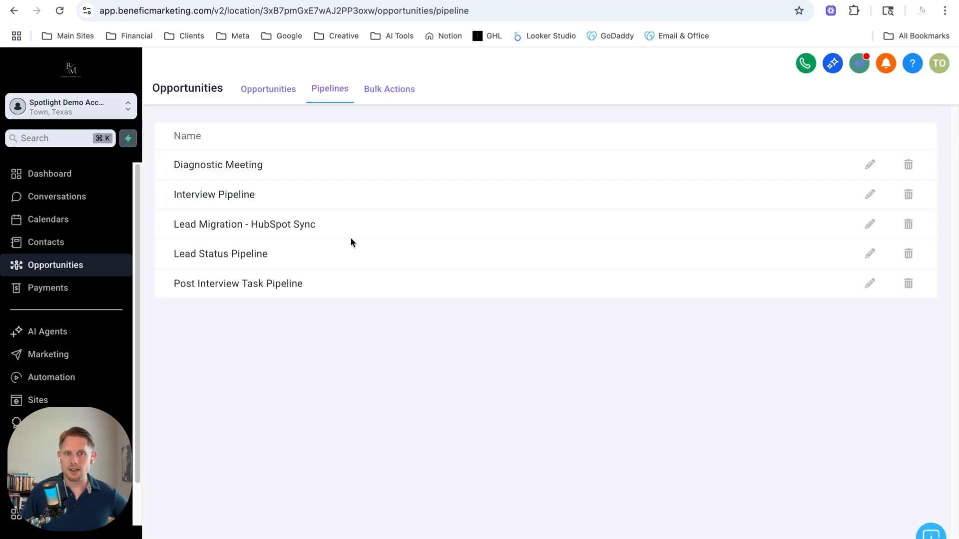
click(870, 165)
scroll(509, 383, down, 10)
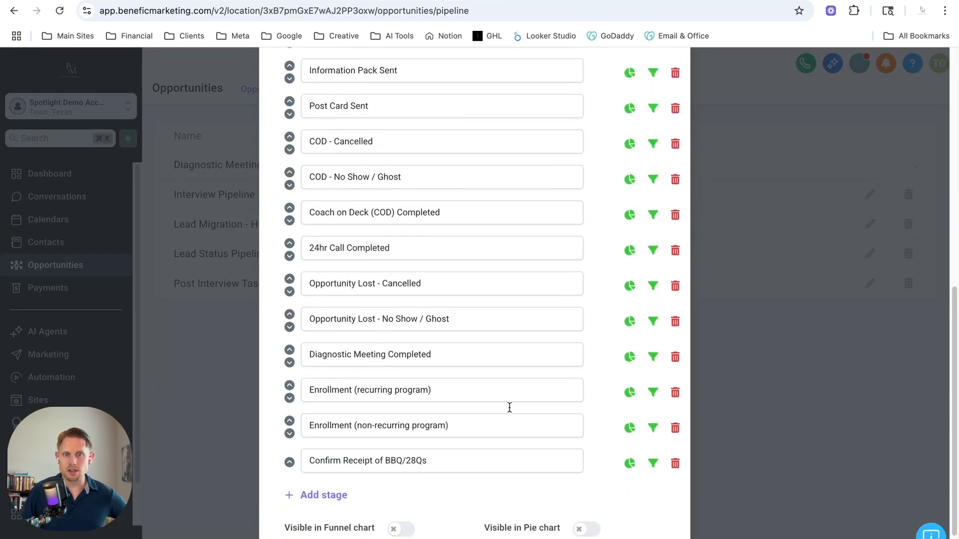
scroll(491, 376, up, 10)
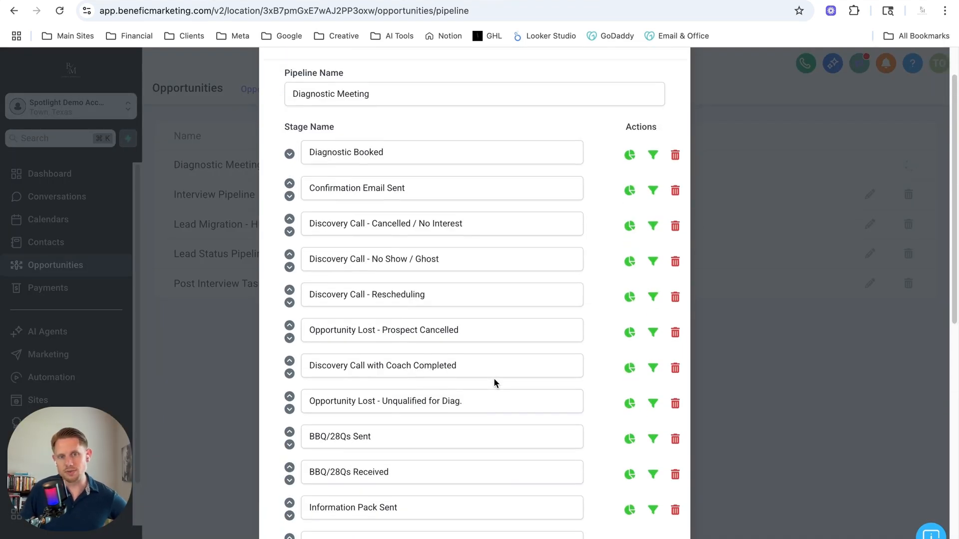
scroll(504, 393, down, 3)
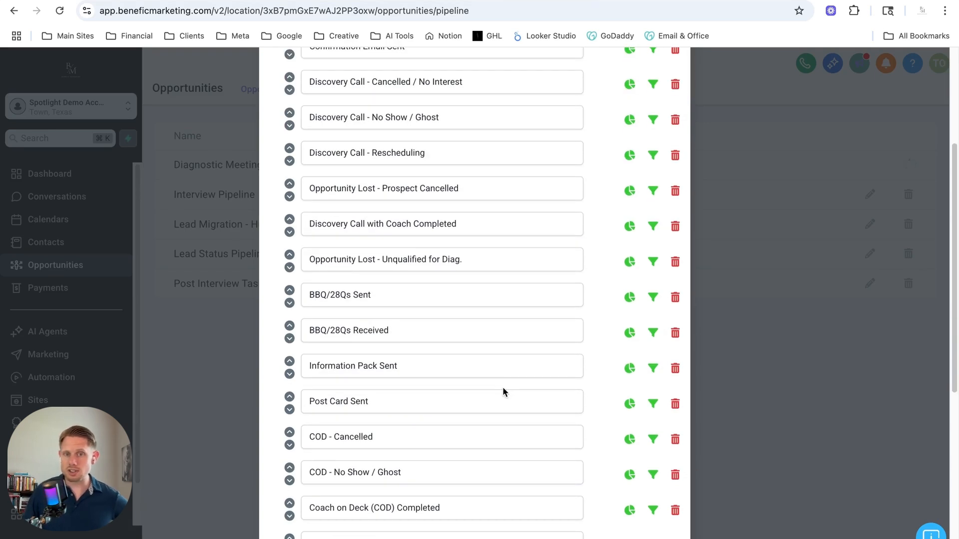
scroll(503, 388, down, 5)
double_click(378, 343)
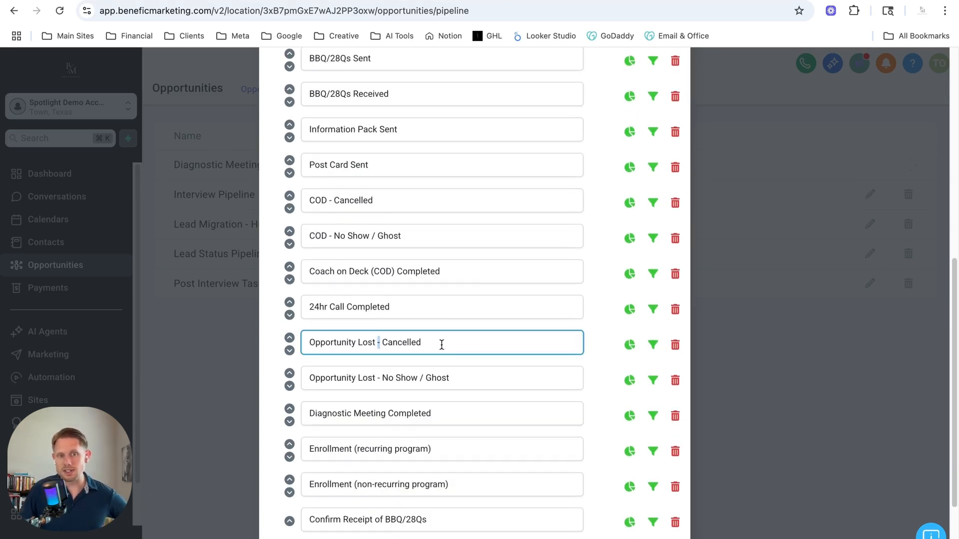
drag(442, 345, 320, 342)
click(793, 398)
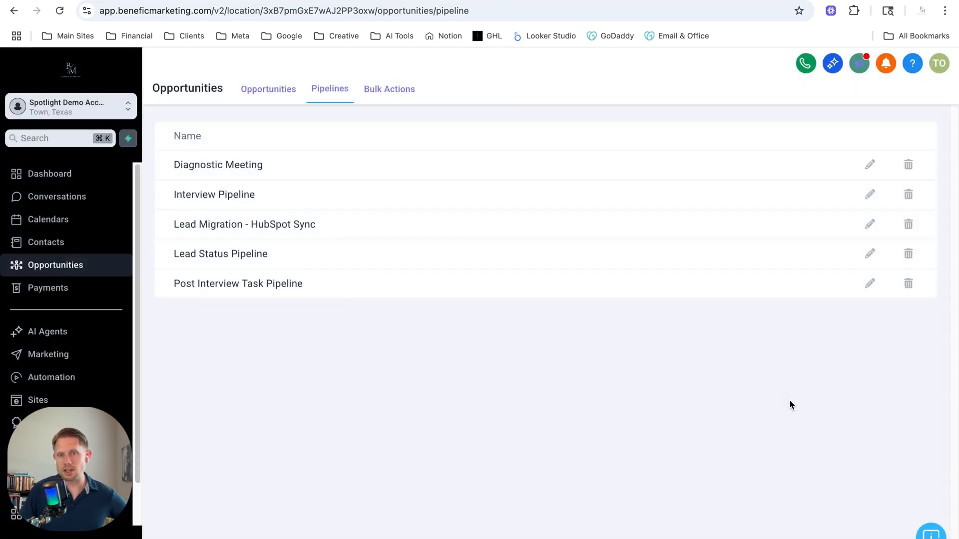
Open the Lead Status Pipeline for editing, examine its stages from Lead to Client/Member, and save it without changes
click(870, 254)
drag(320, 205, 422, 208)
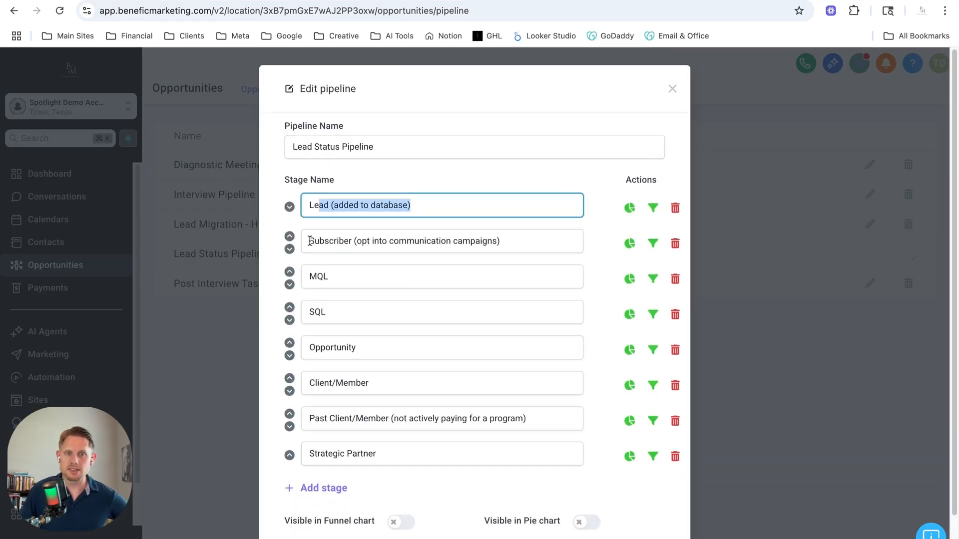
drag(313, 241, 501, 241)
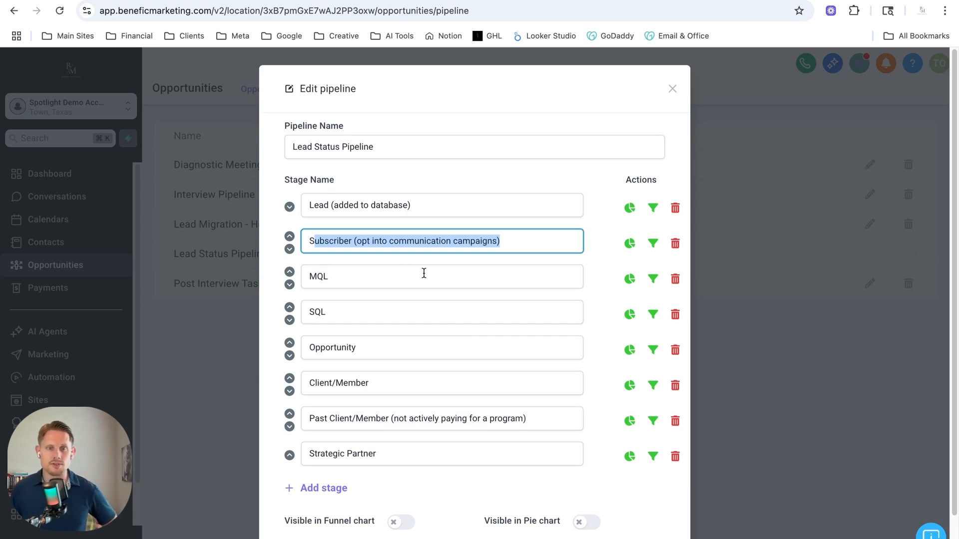
double_click(360, 281)
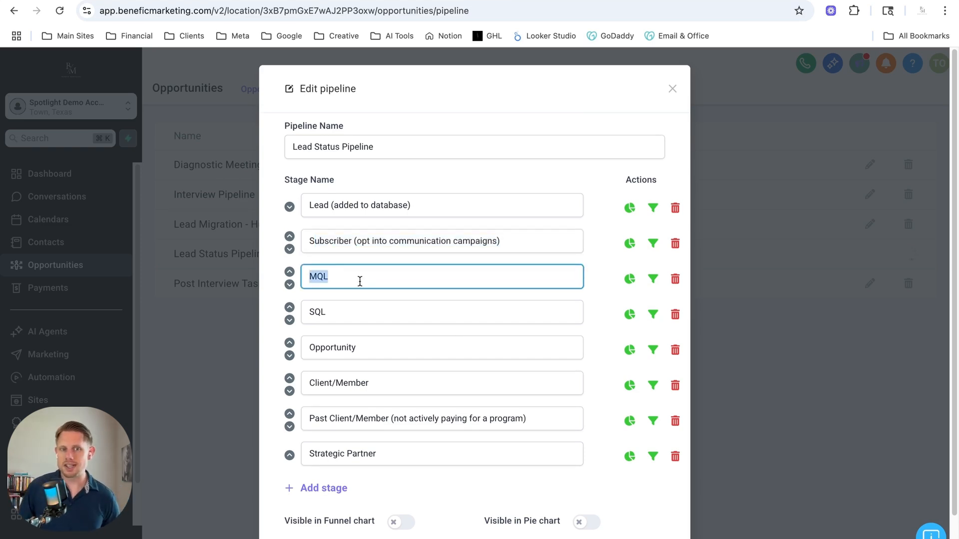
click(338, 312)
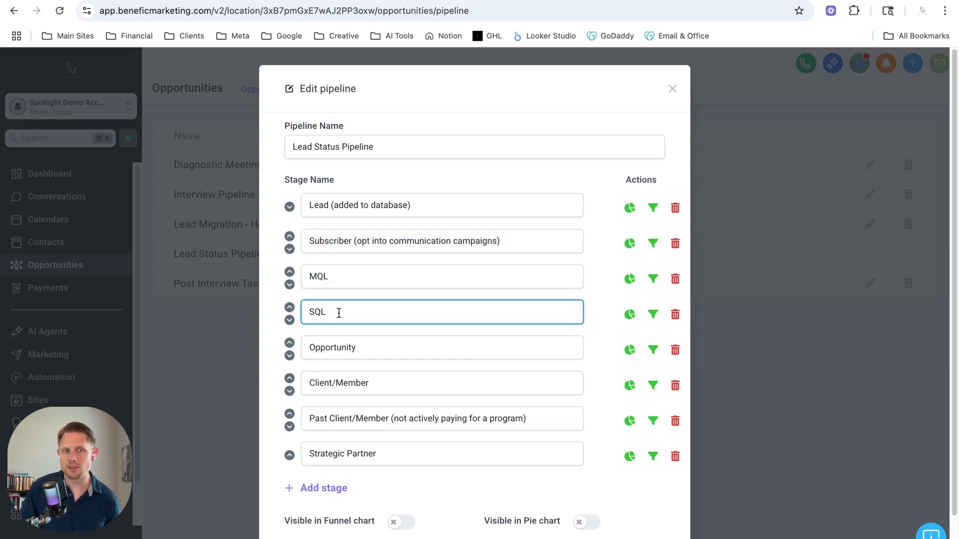
double_click(336, 277)
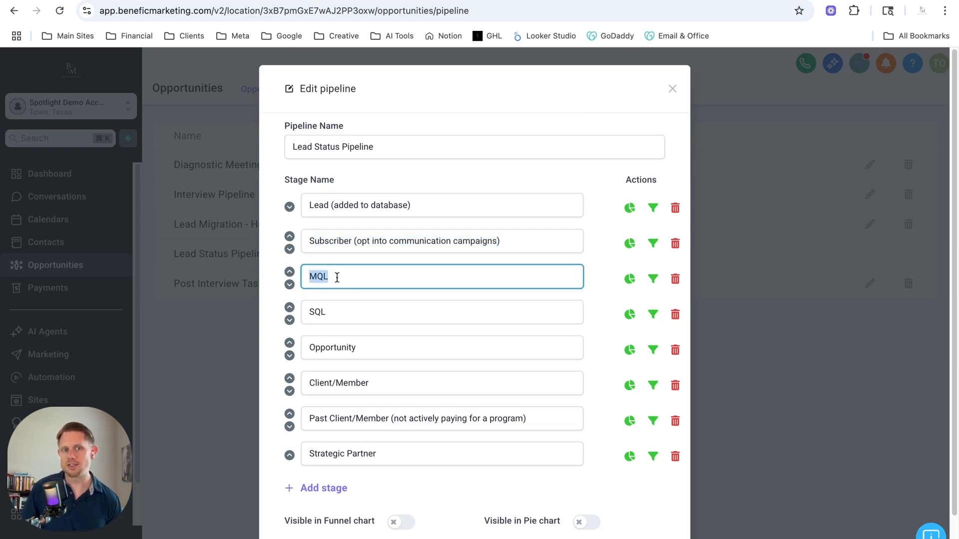
double_click(340, 317)
double_click(376, 345)
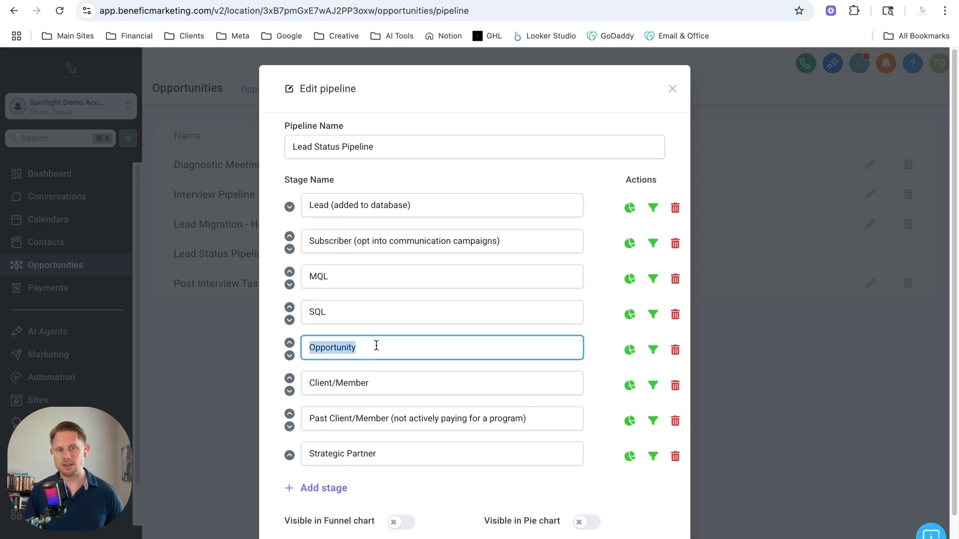
click(383, 385)
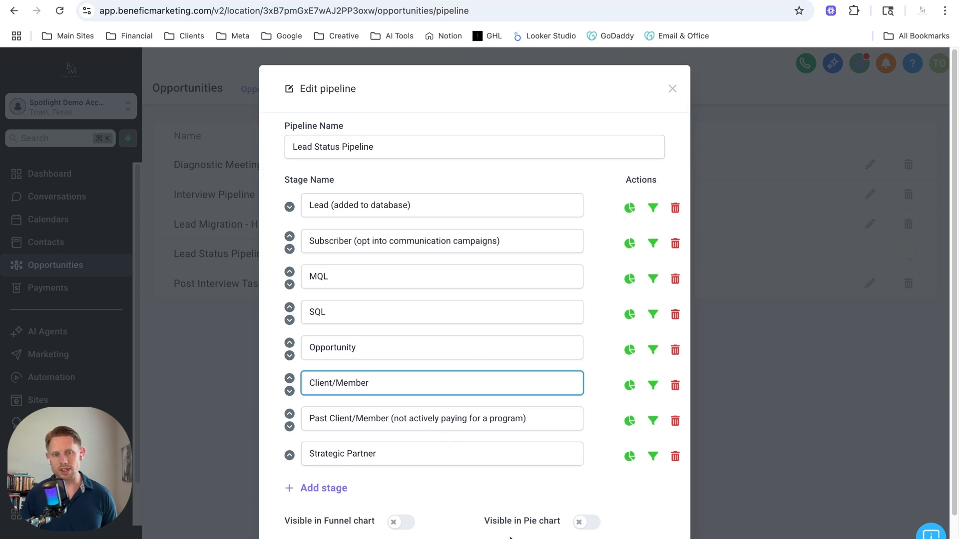
scroll(510, 537, down, 2)
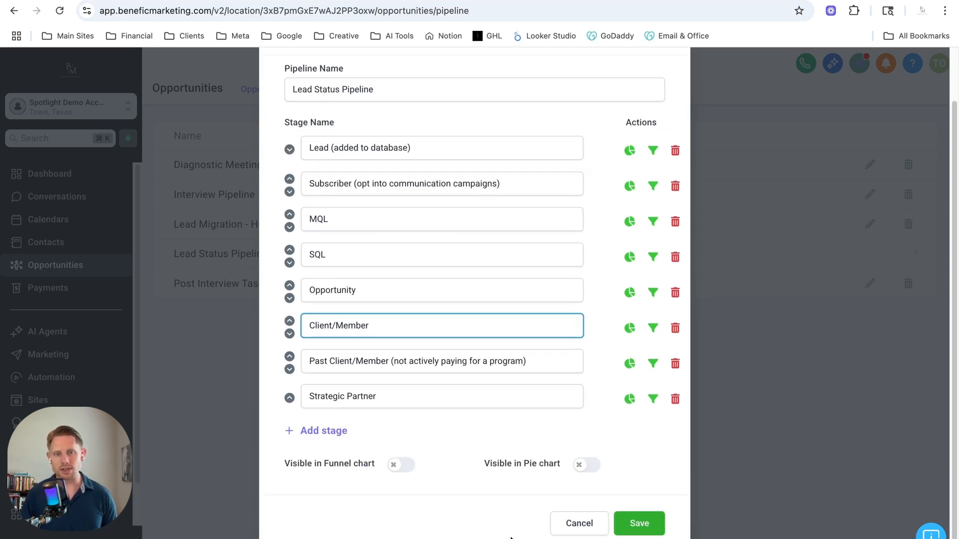
click(643, 532)
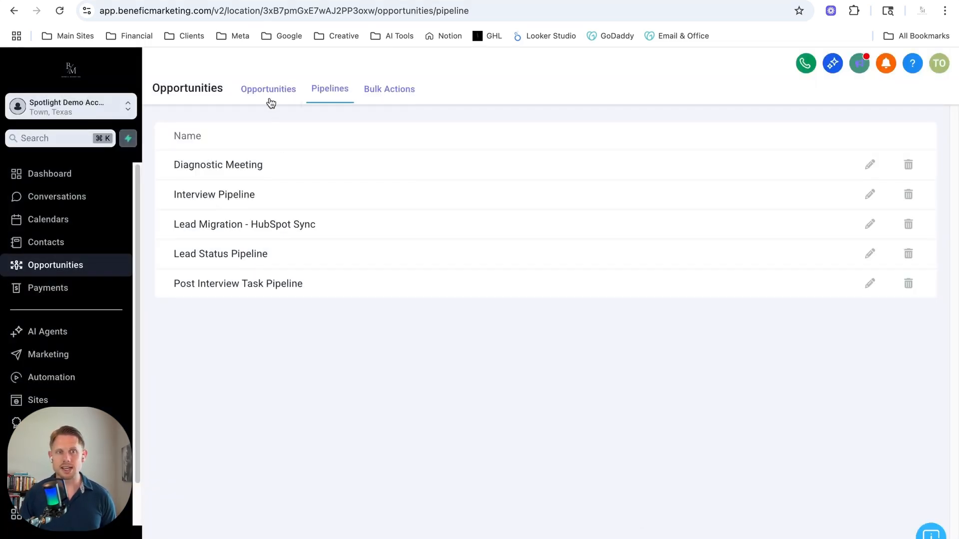
Return to the opportunities board and look across all stage columns of the Lead Status Pipeline
click(269, 91)
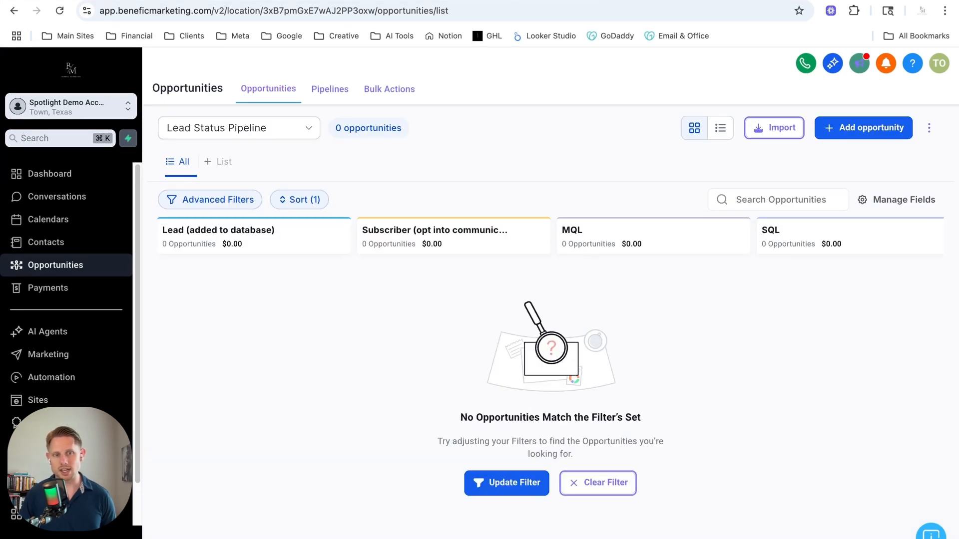
scroll(549, 350, right, 15)
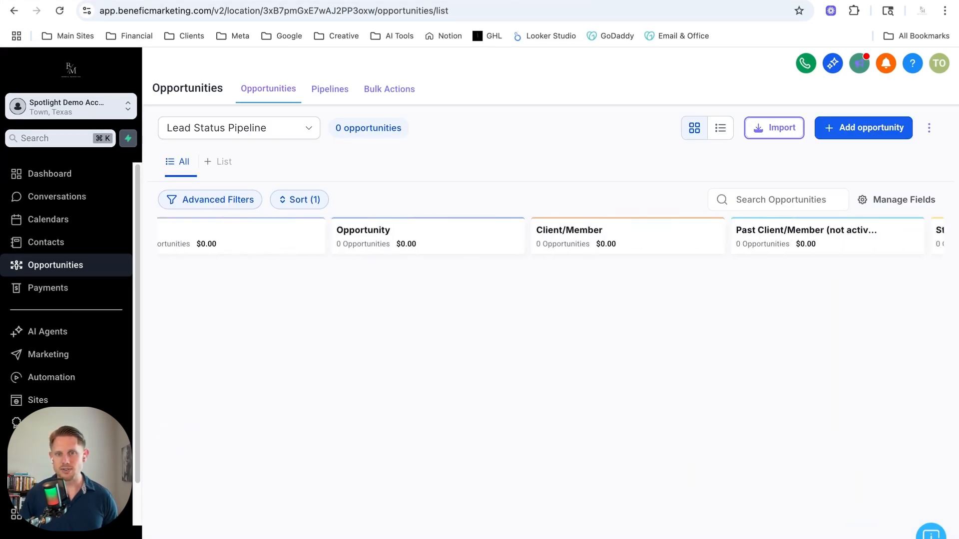
scroll(248, 536, left, 15)
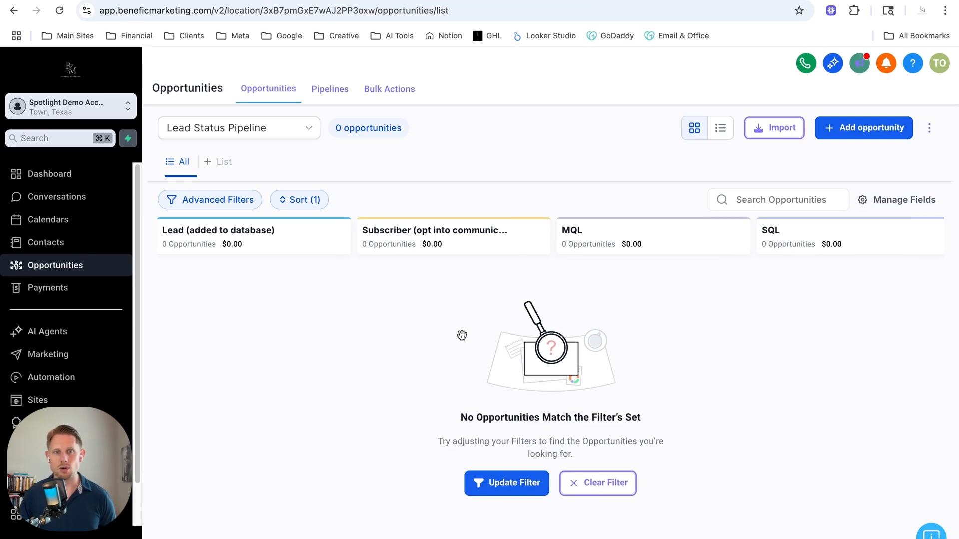
Start a new opportunity and select the existing demo contact as its primary contact
click(856, 133)
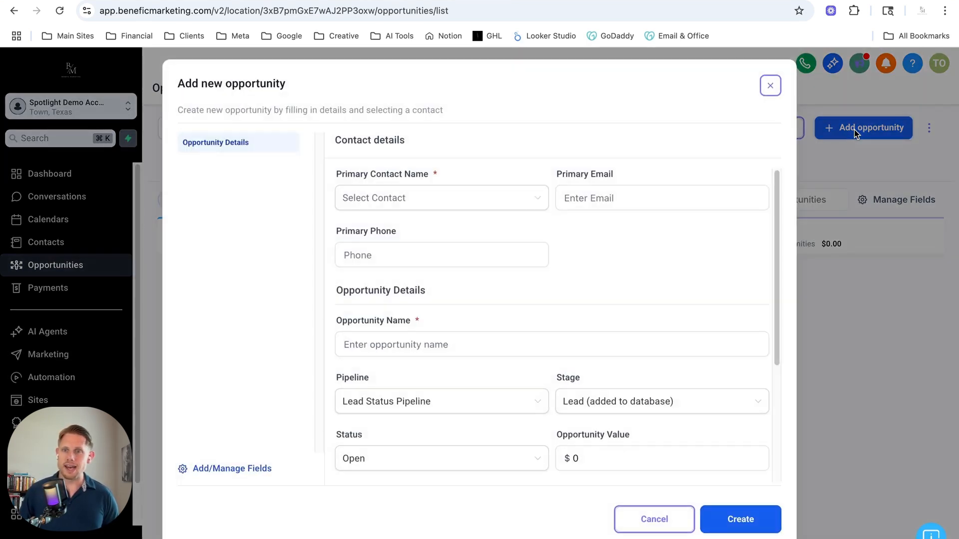
click(417, 201)
click(374, 228)
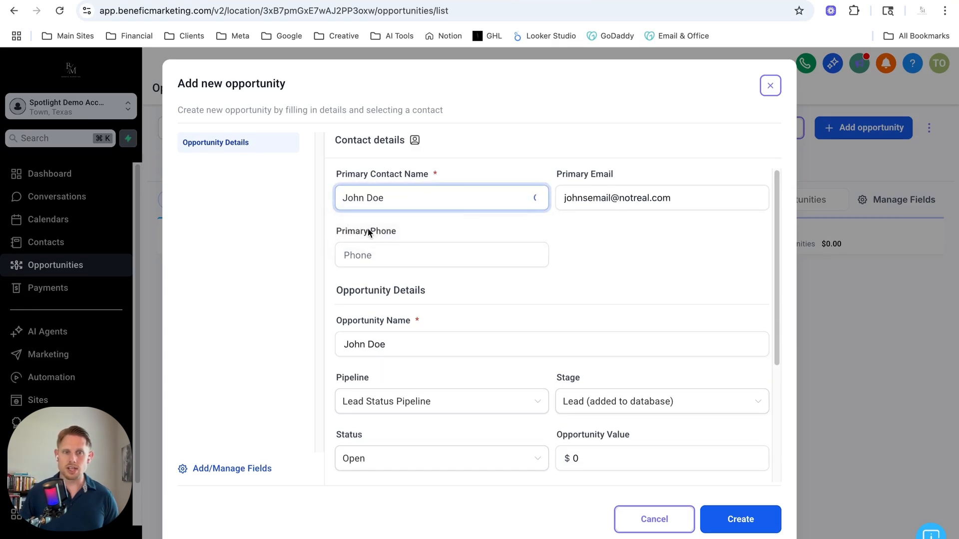
drag(563, 253, 536, 256)
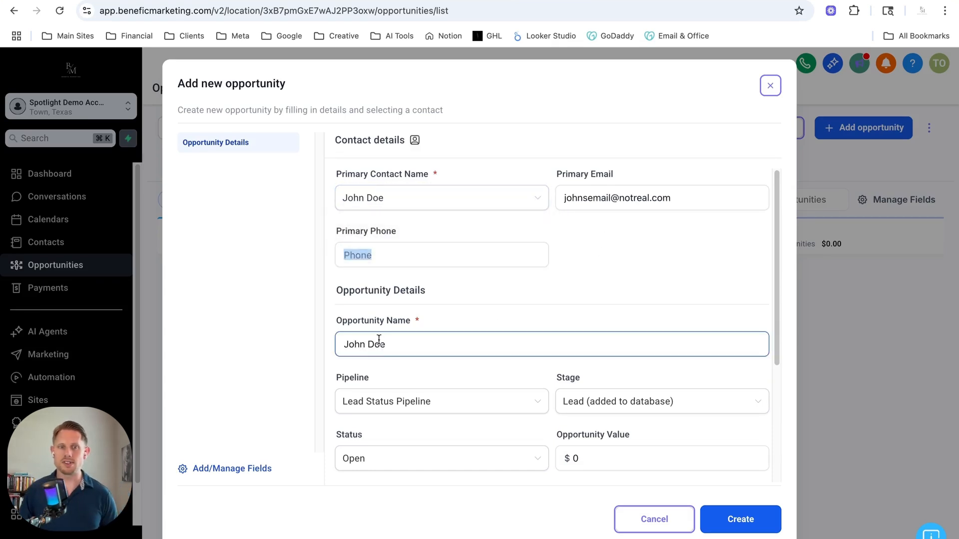
Append "- New Service" to the contact's name in the opportunity name
click(408, 345)
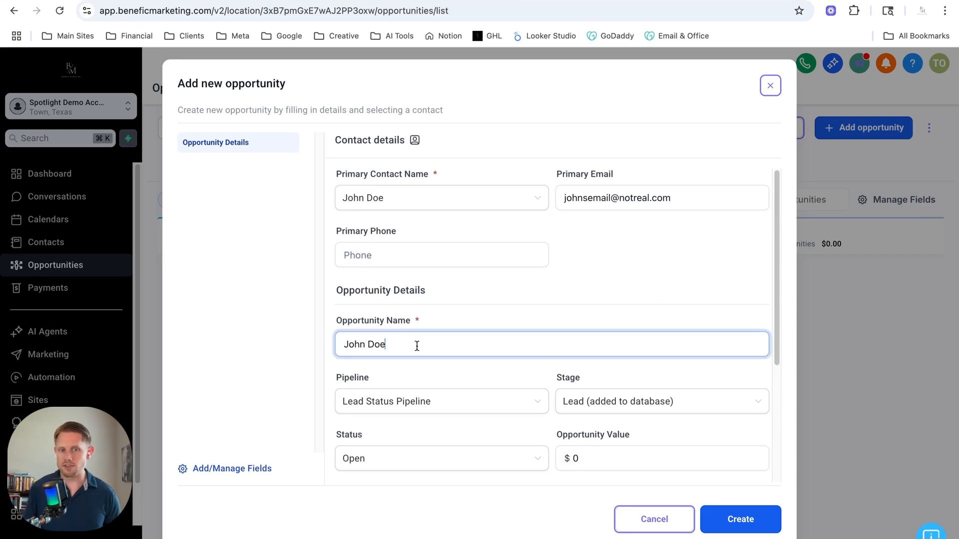
text(- )
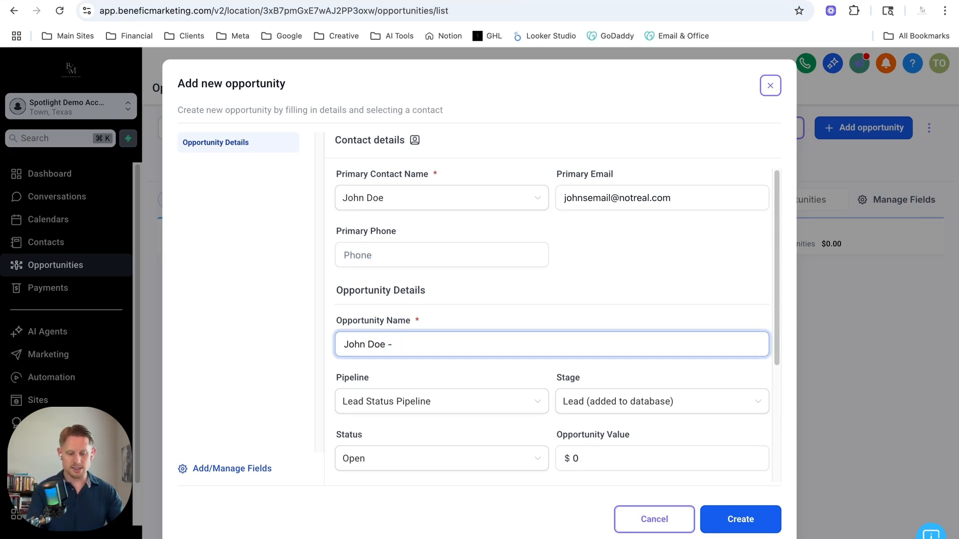
text(New Service)
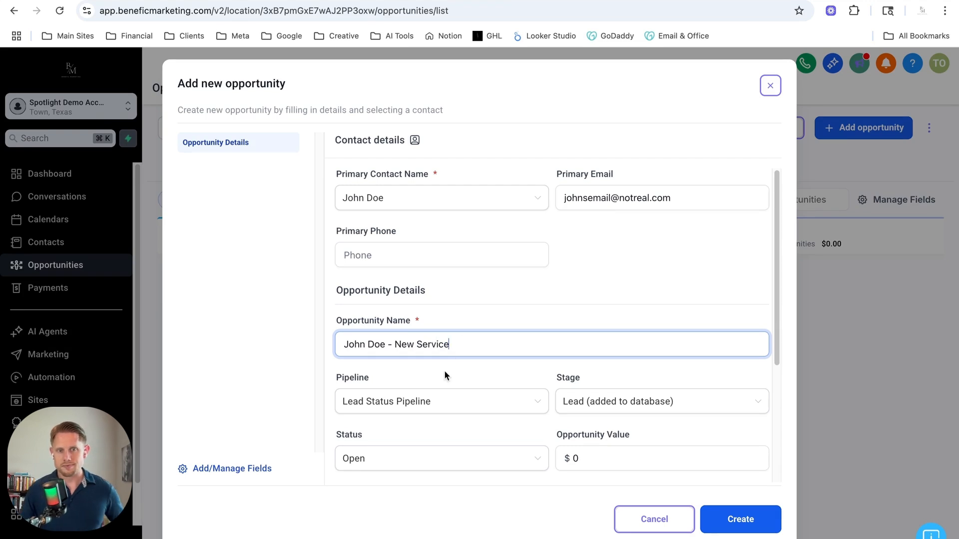
key(Tab)
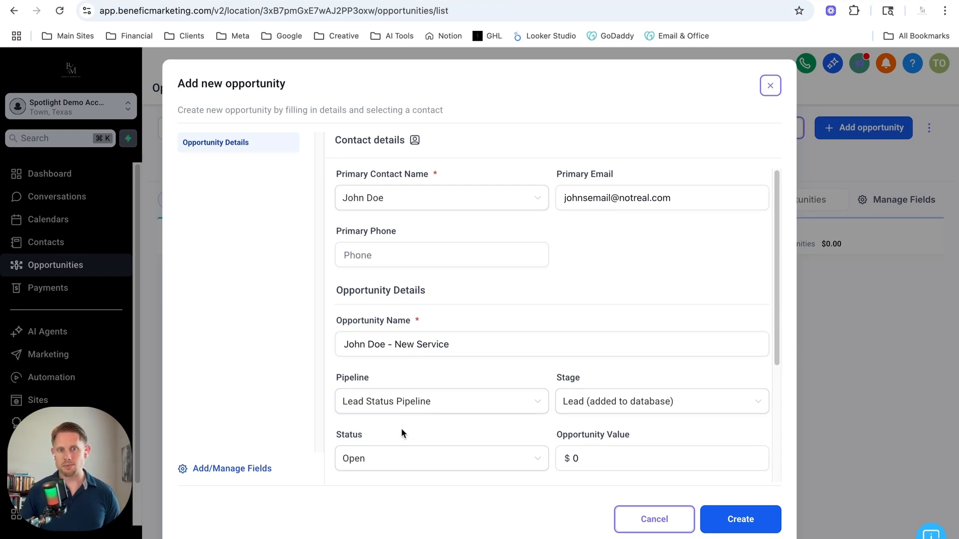
Review the new opportunity's stage and status options, and set its opportunity value to $100
scroll(400, 427, down, 4)
click(596, 225)
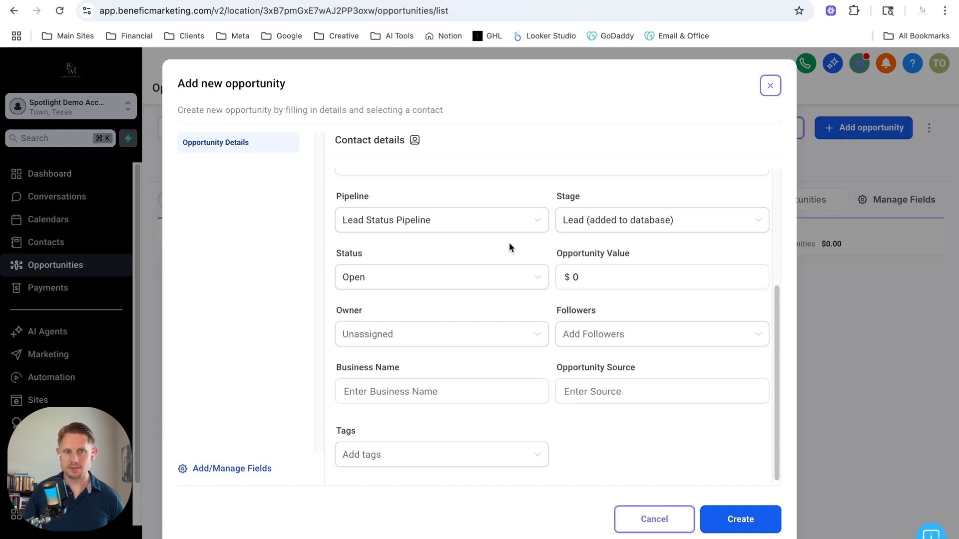
click(380, 280)
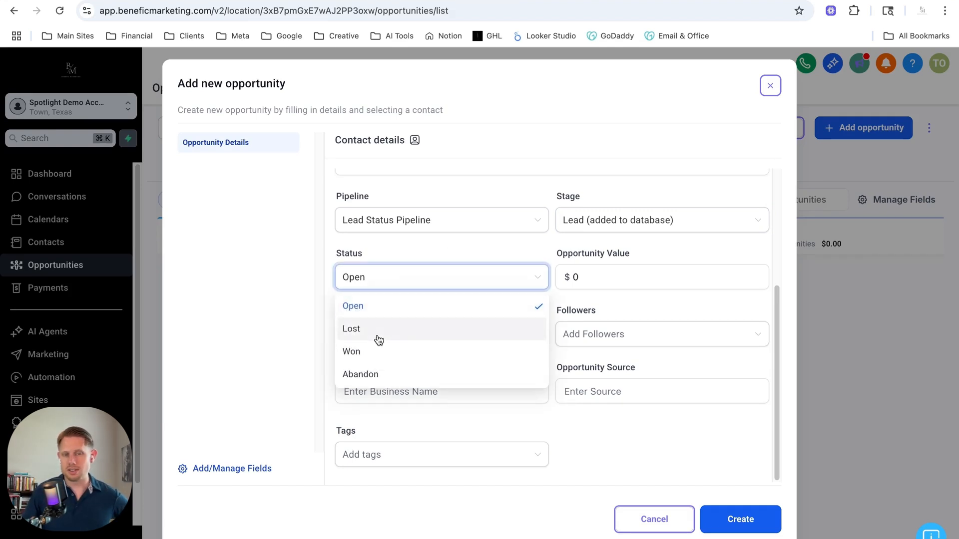
click(438, 254)
click(581, 272)
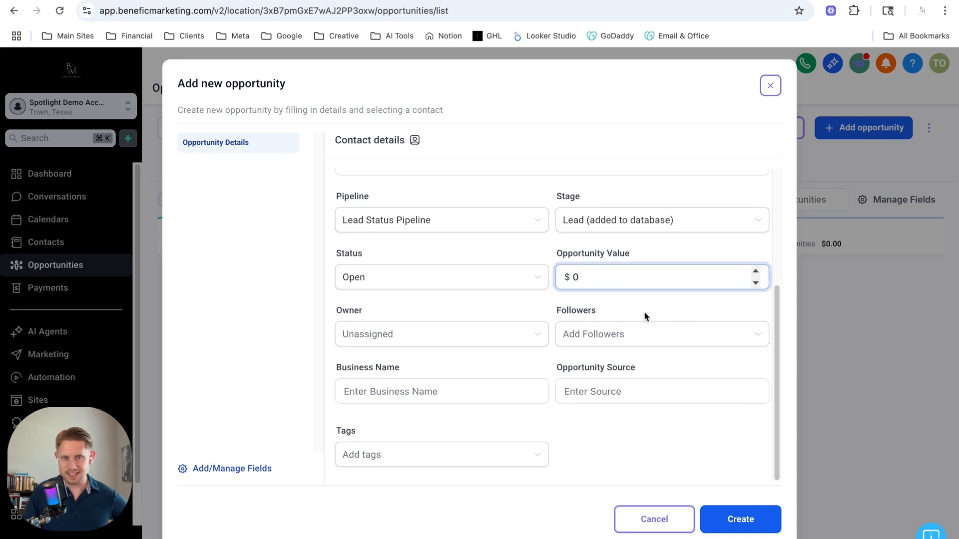
key(BackSpace)
text(100)
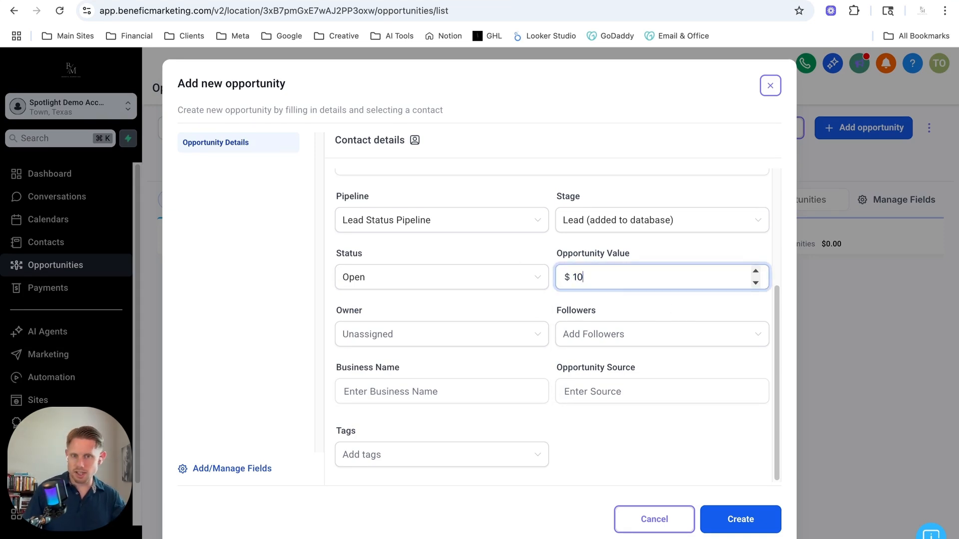
click(503, 248)
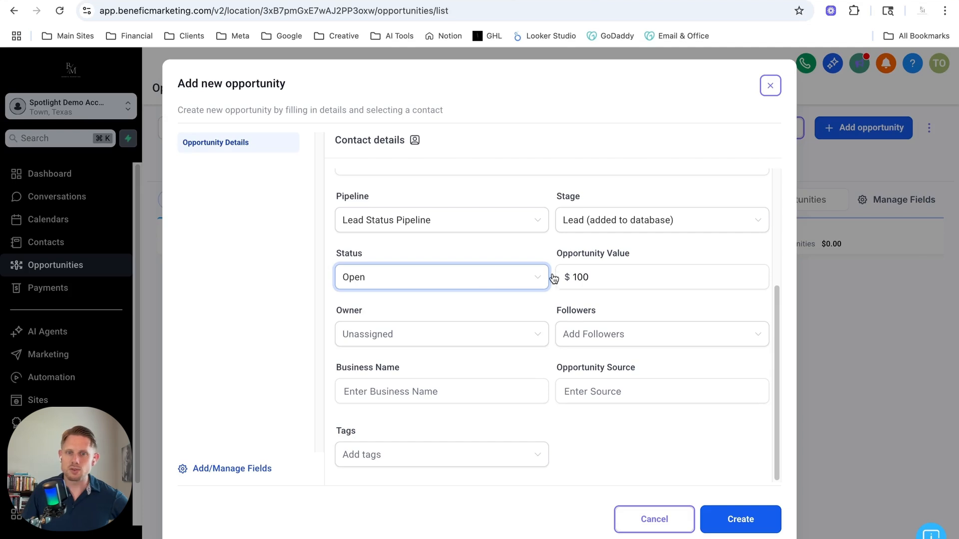
click(593, 280)
Assign the listed team member as the opportunity's owner and check the business name and source fields, leaving them empty
click(390, 338)
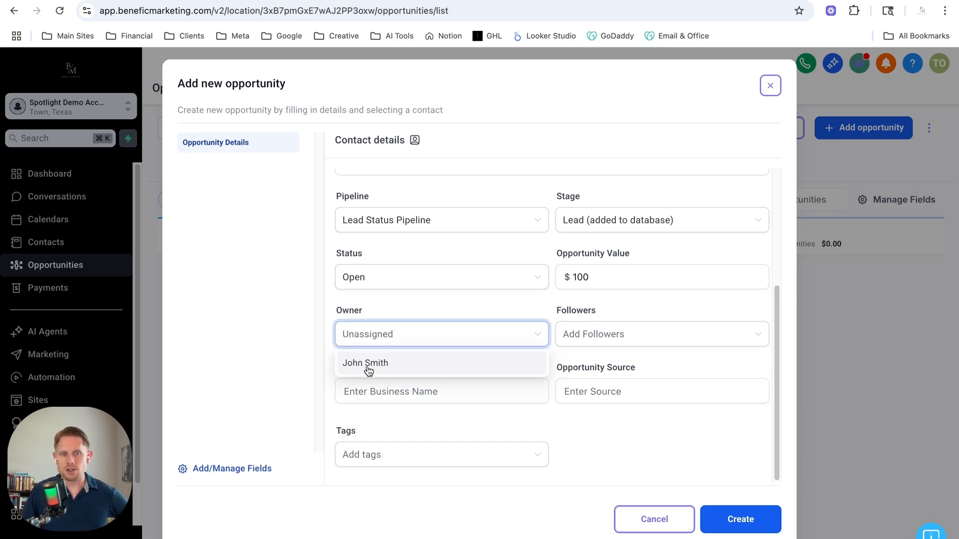
click(367, 365)
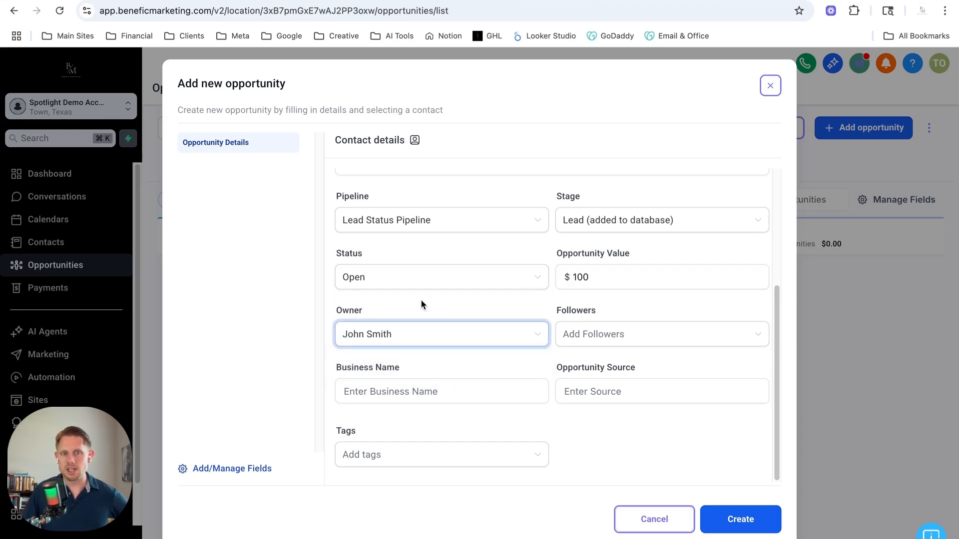
scroll(430, 308, up, 1)
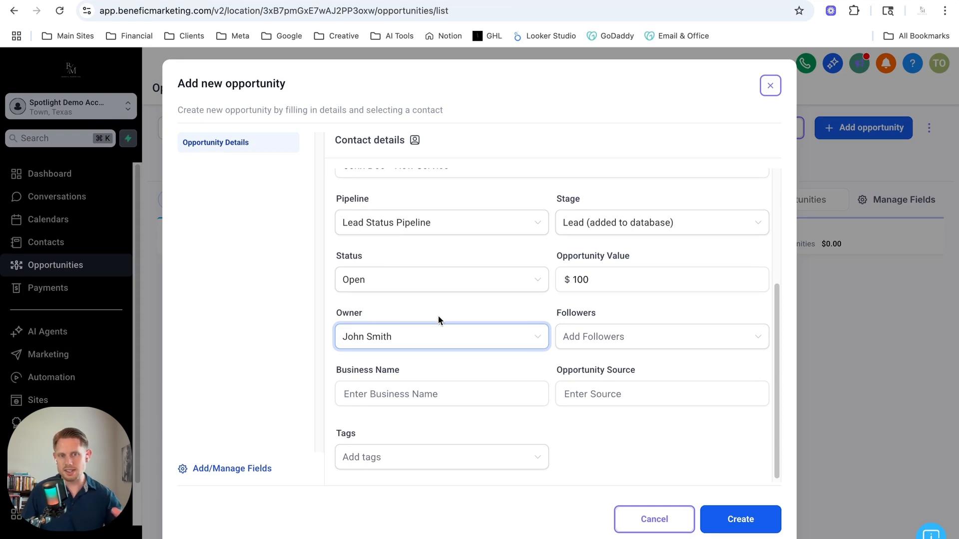
click(508, 395)
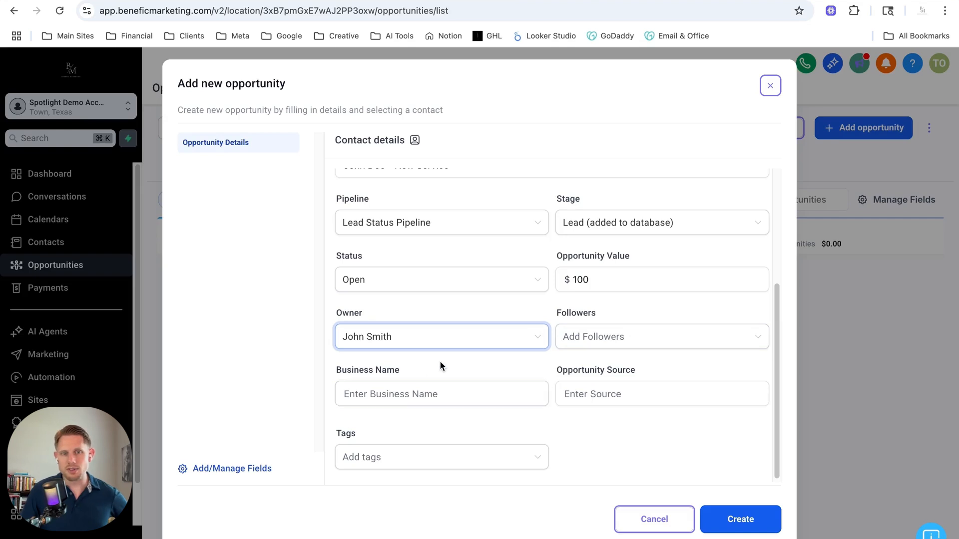
click(390, 401)
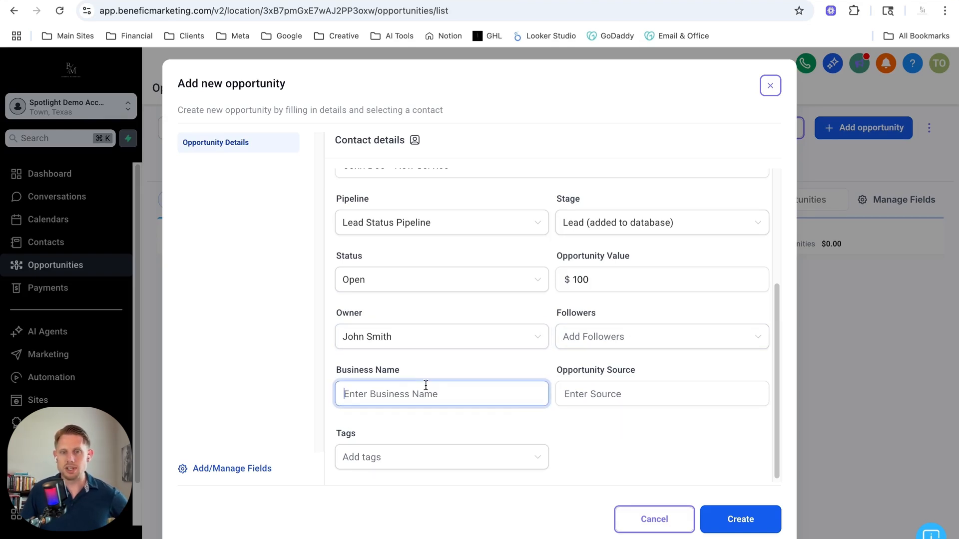
click(591, 395)
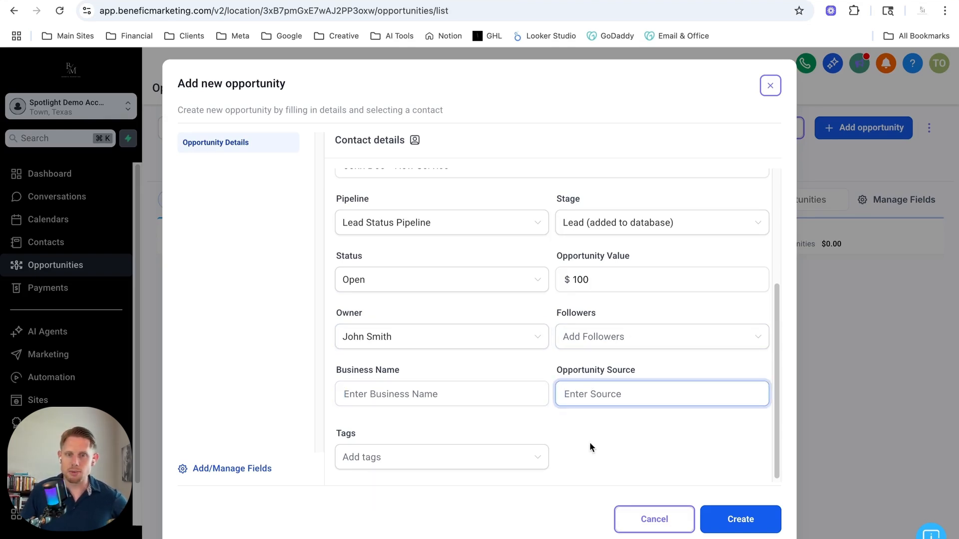
scroll(590, 443, down, 1)
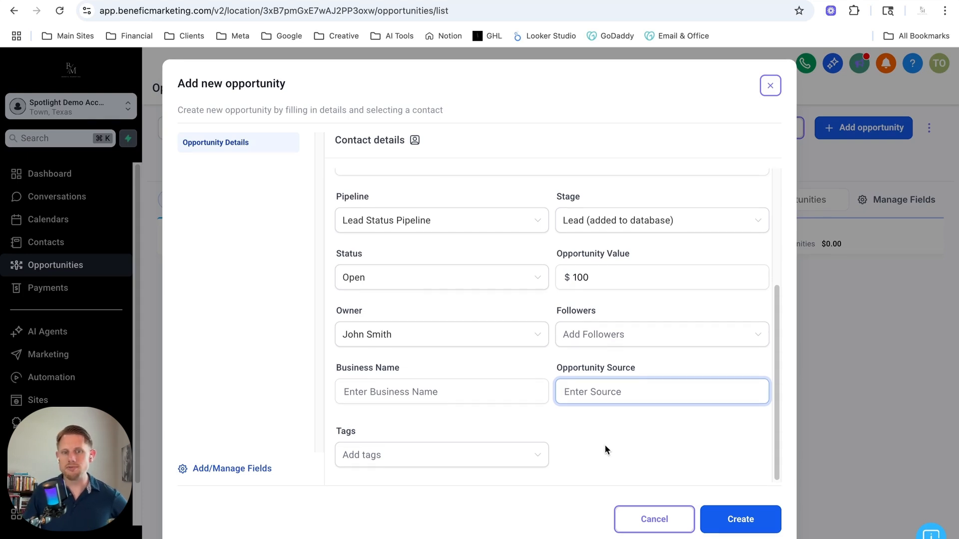
Add the newsletter tag to the opportunity and create it
click(458, 458)
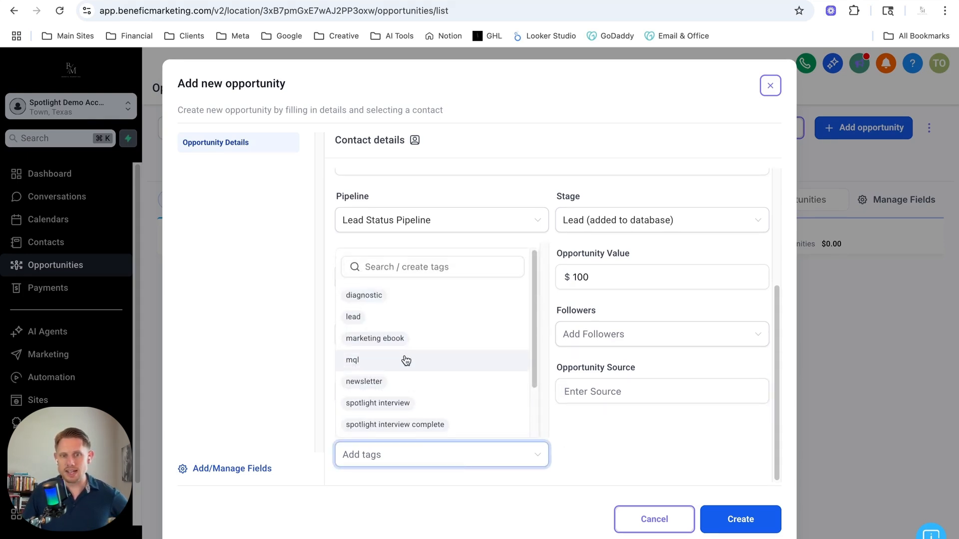
scroll(397, 379, down, 3)
click(374, 319)
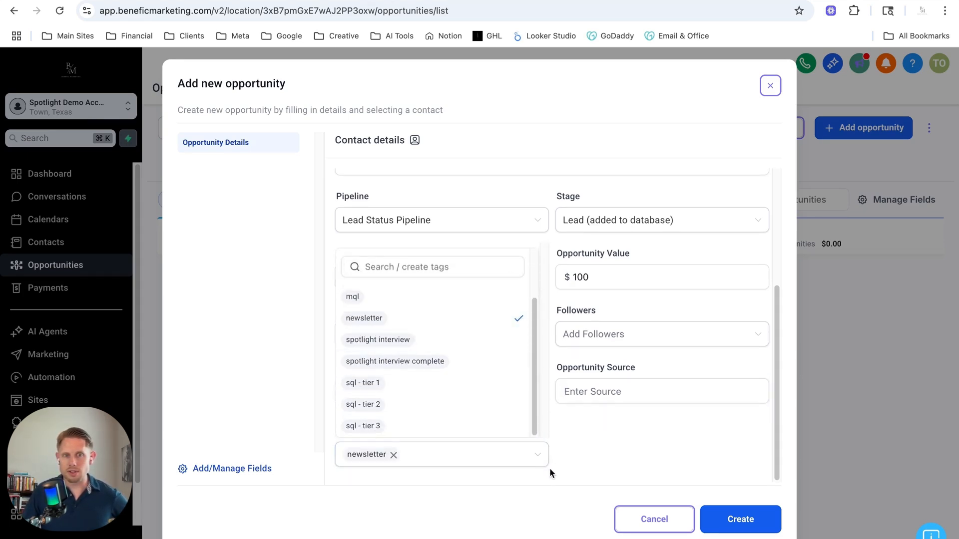
click(579, 451)
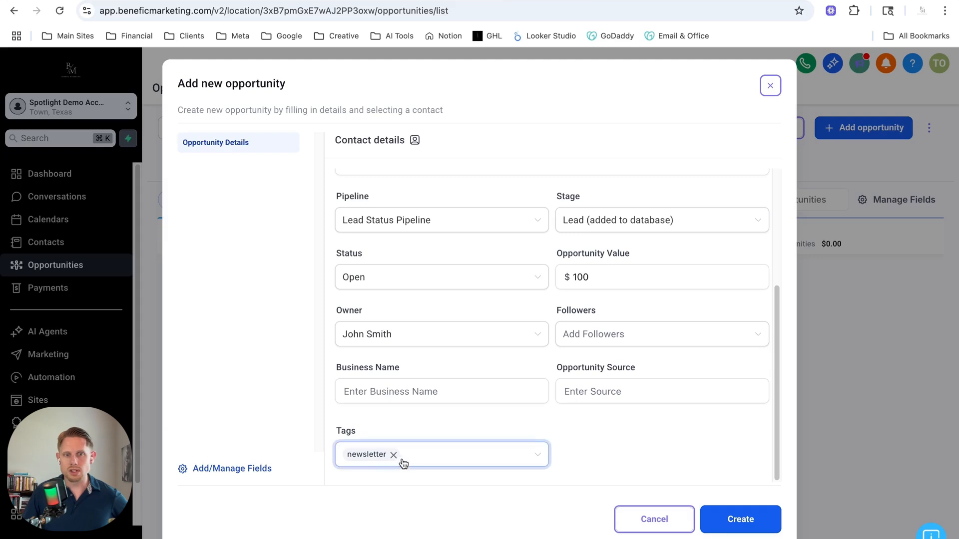
click(741, 519)
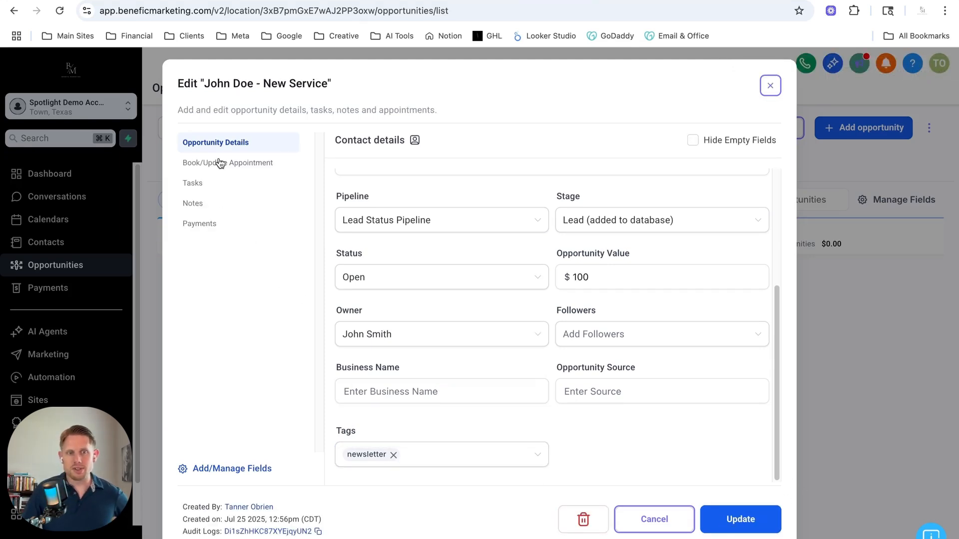
Review the new opportunity's details, tasks, notes and payments sections, and close its edit window
scroll(413, 392, up, 4)
scroll(414, 392, down, 4)
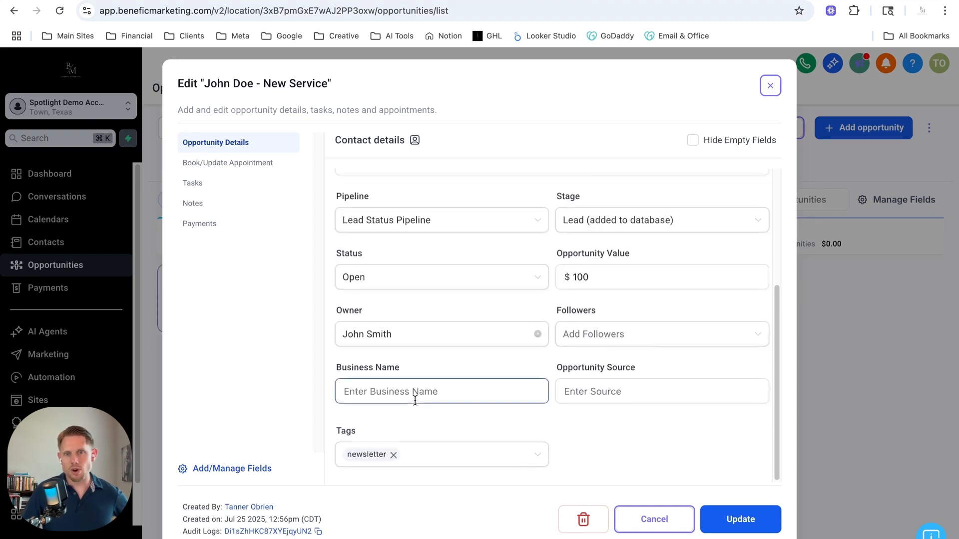
scroll(456, 395, up, 4)
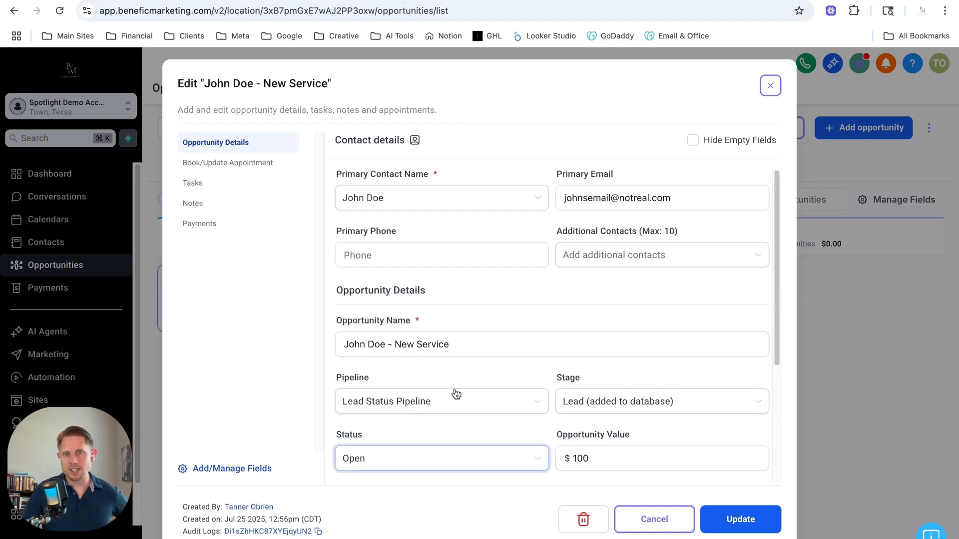
click(206, 187)
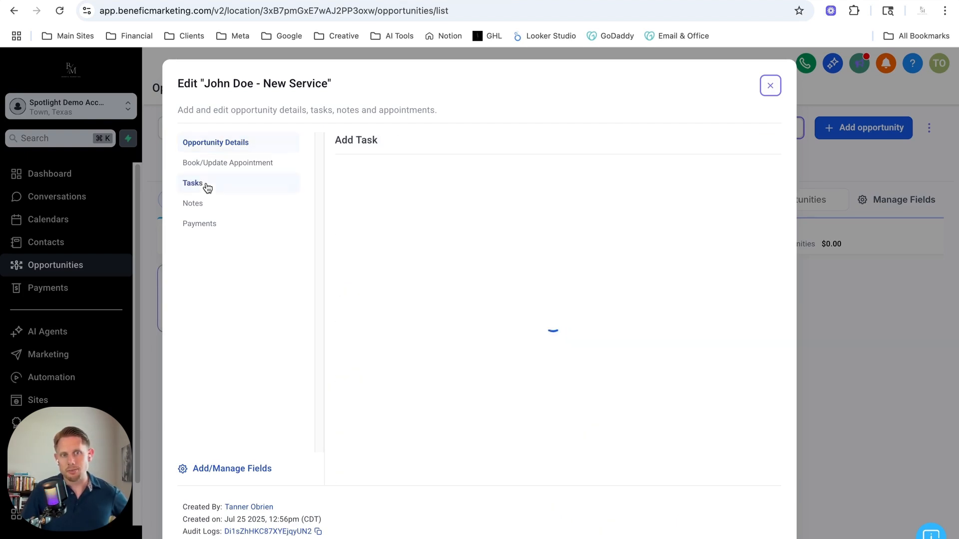
click(232, 207)
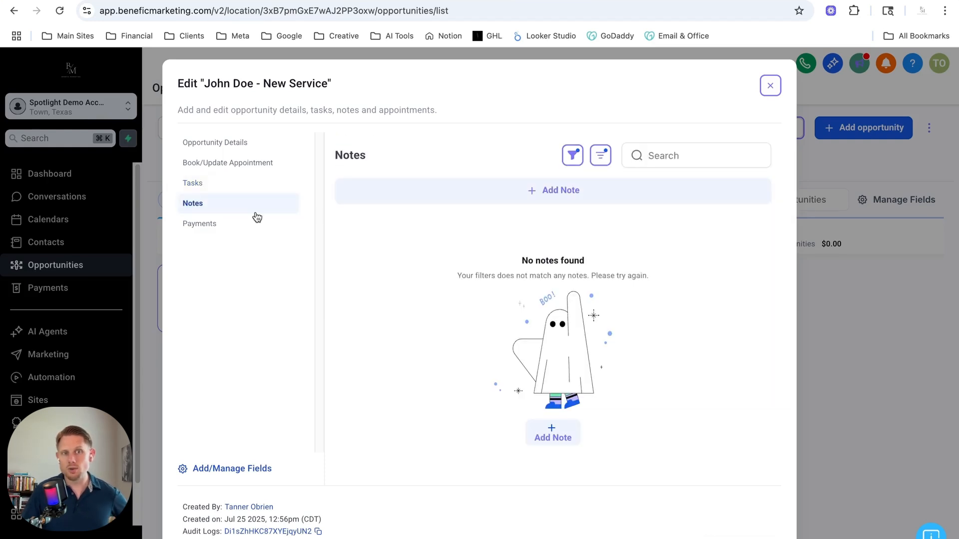
click(225, 225)
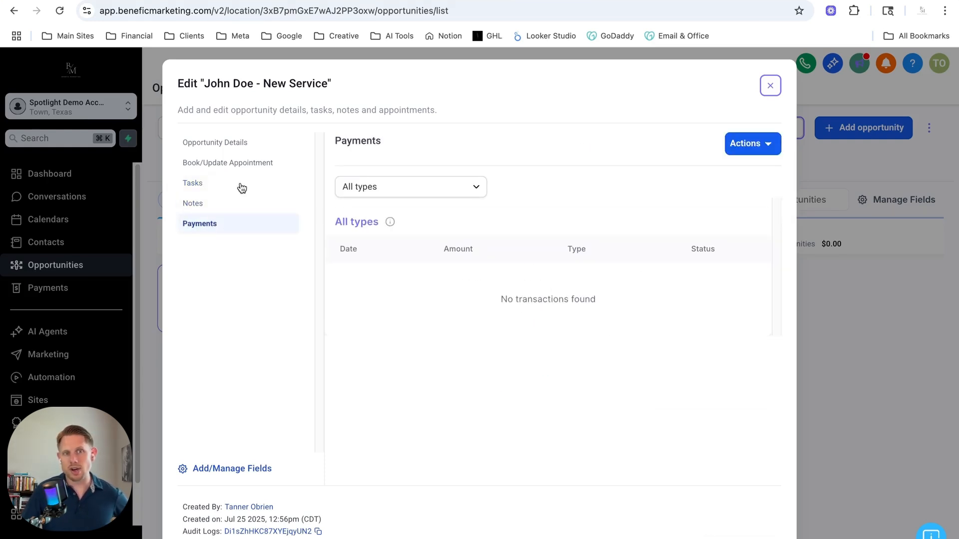
click(241, 145)
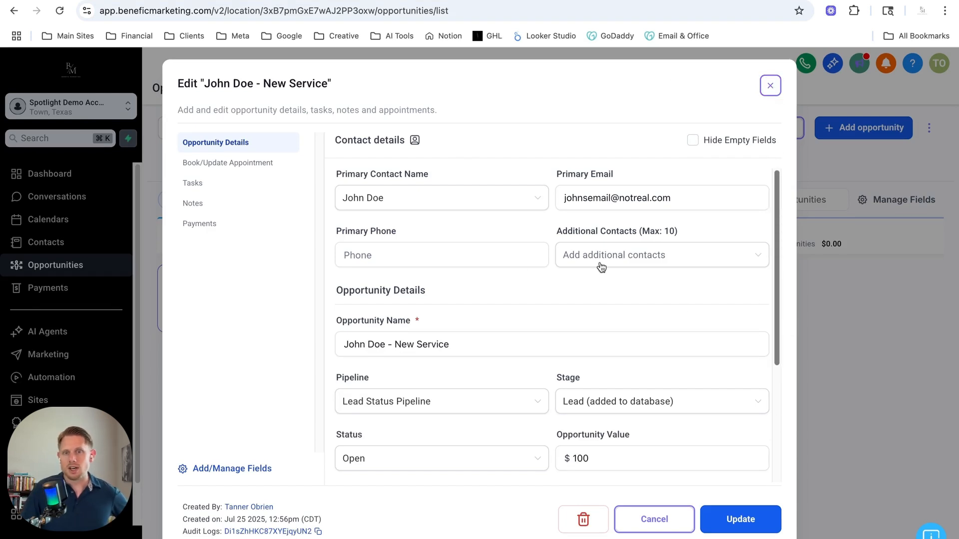
click(739, 519)
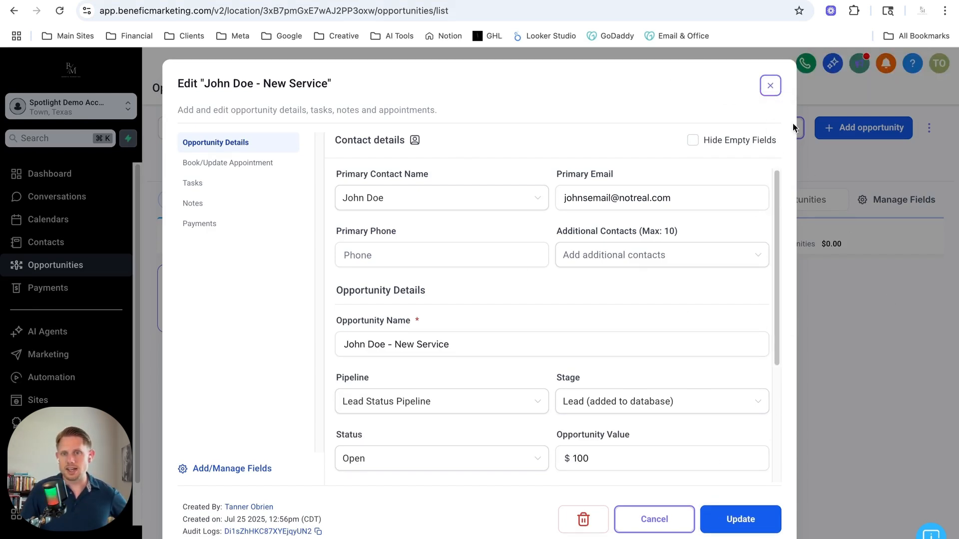
click(770, 85)
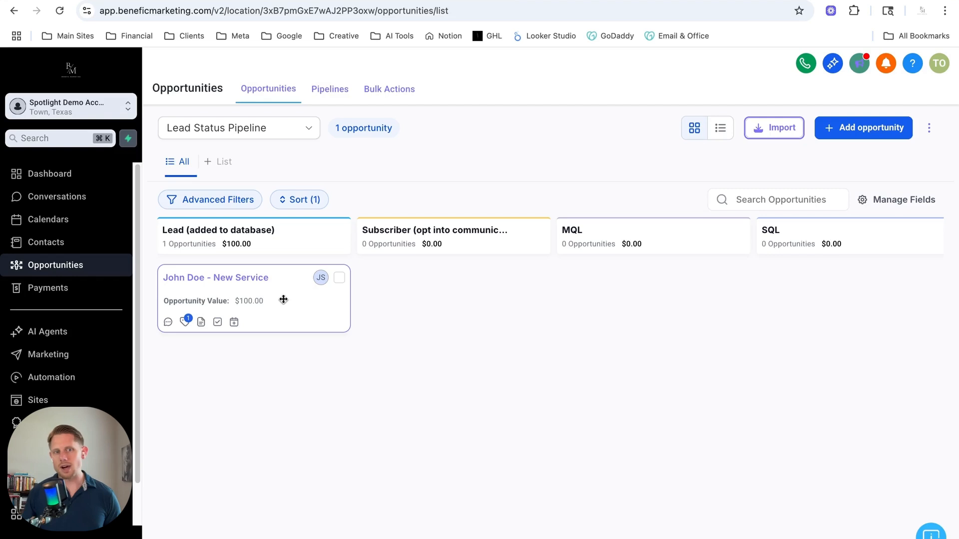
Move the New Service opportunity to the SQL stage of the Lead Status Pipeline, review its stage options and update it
drag(282, 294, 750, 280)
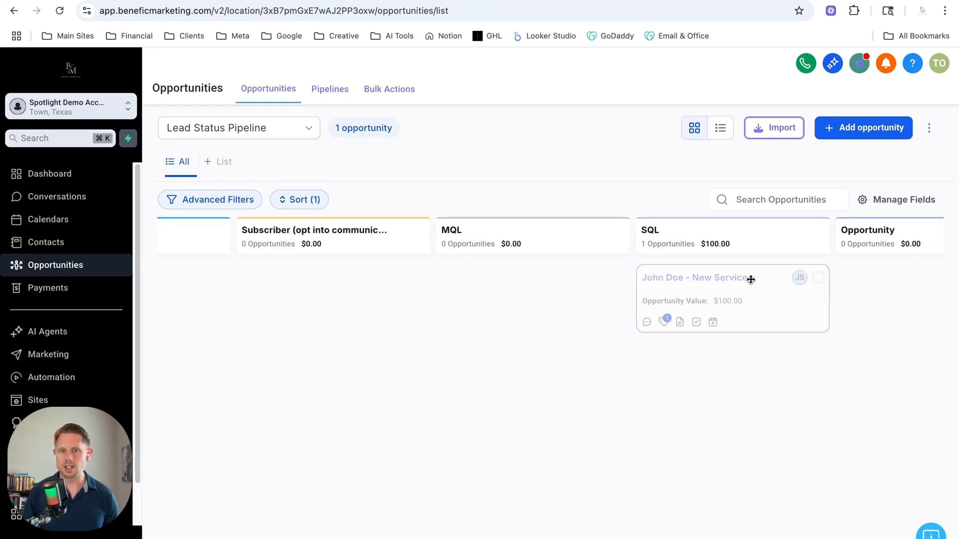
click(773, 298)
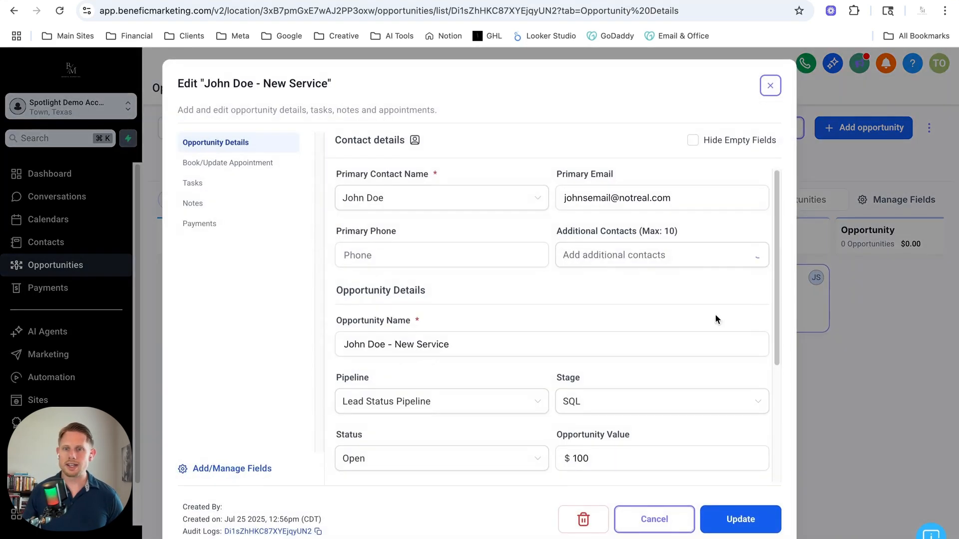
click(580, 406)
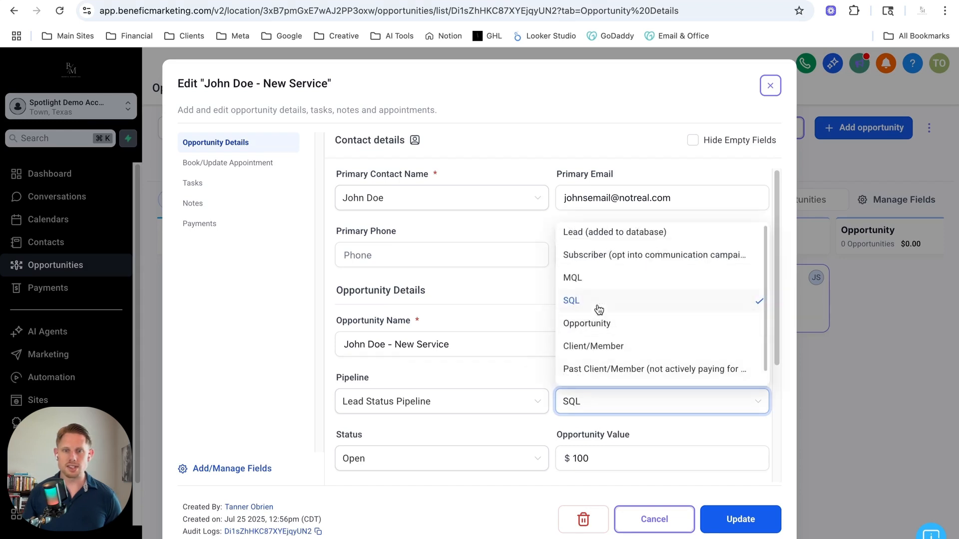
click(497, 289)
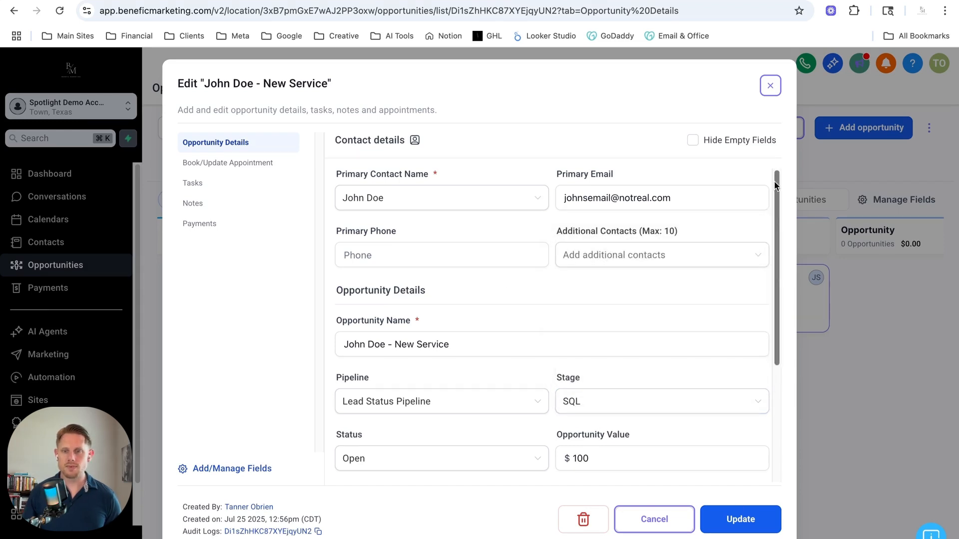
click(741, 521)
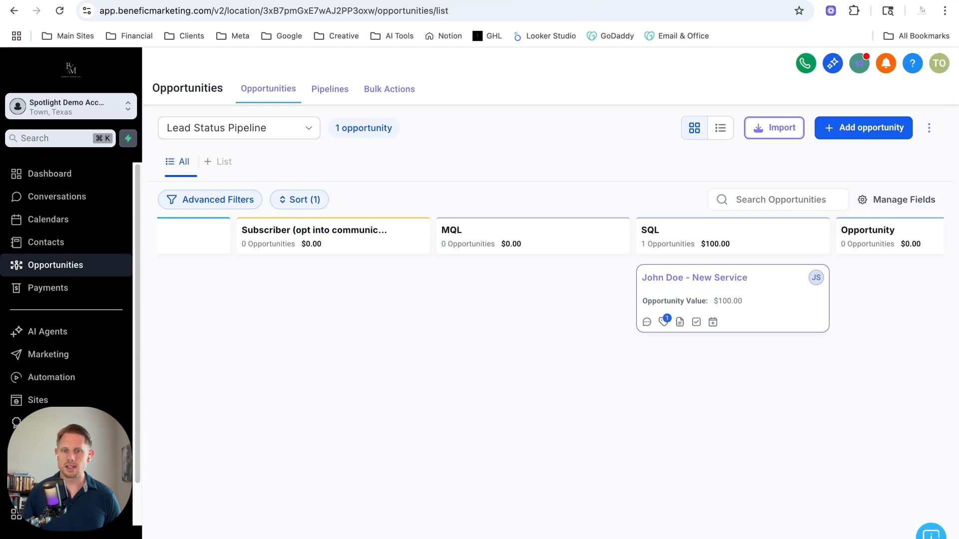
scroll(621, 529, right, 10)
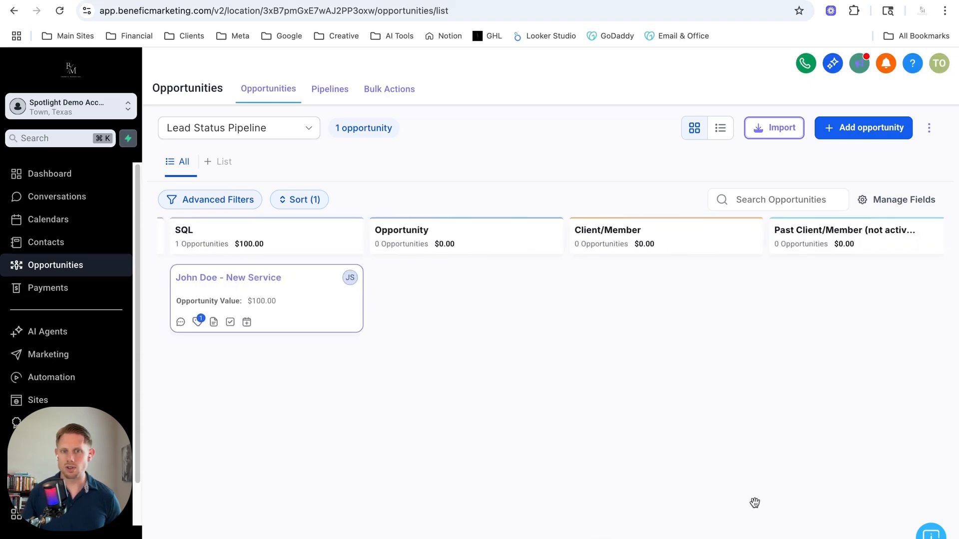
scroll(840, 499, left, 10)
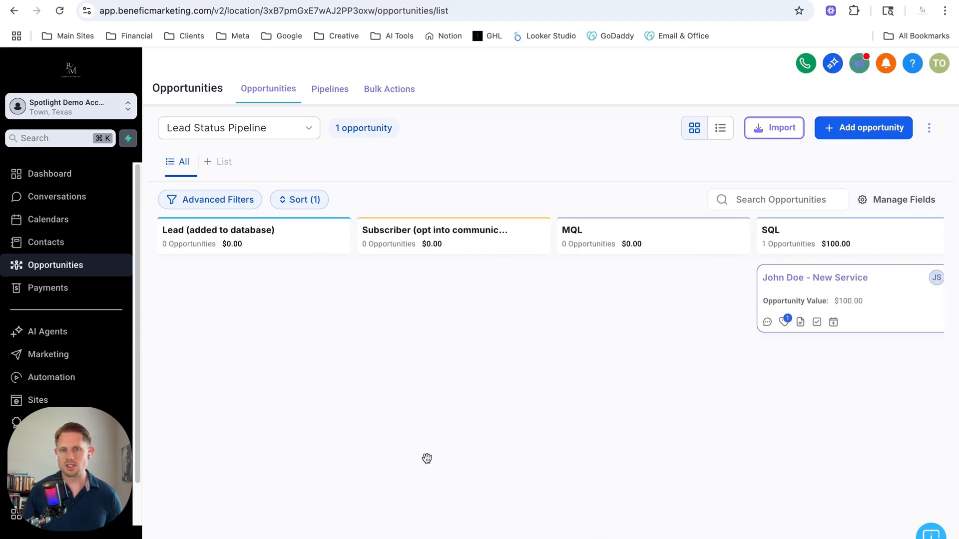